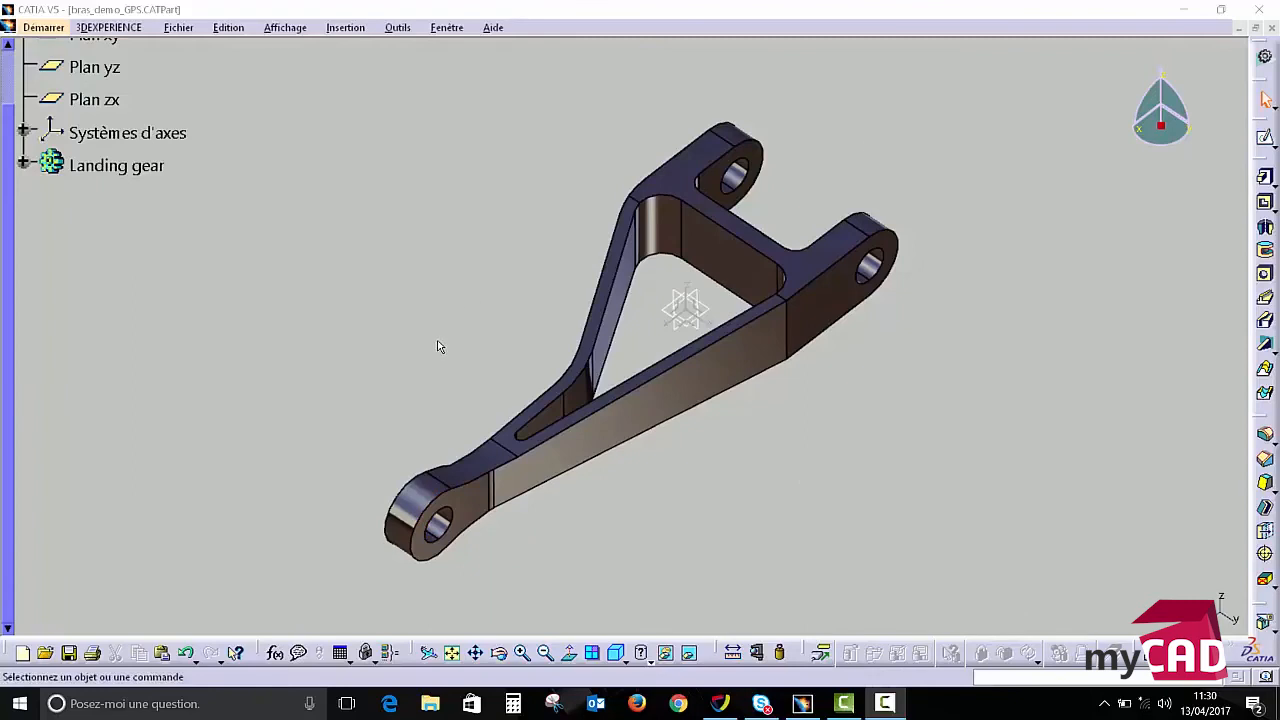
Start a Generative Structural Analysis of the landing gear arm with a static analysis case
scroll(267, 172, "up", 2)
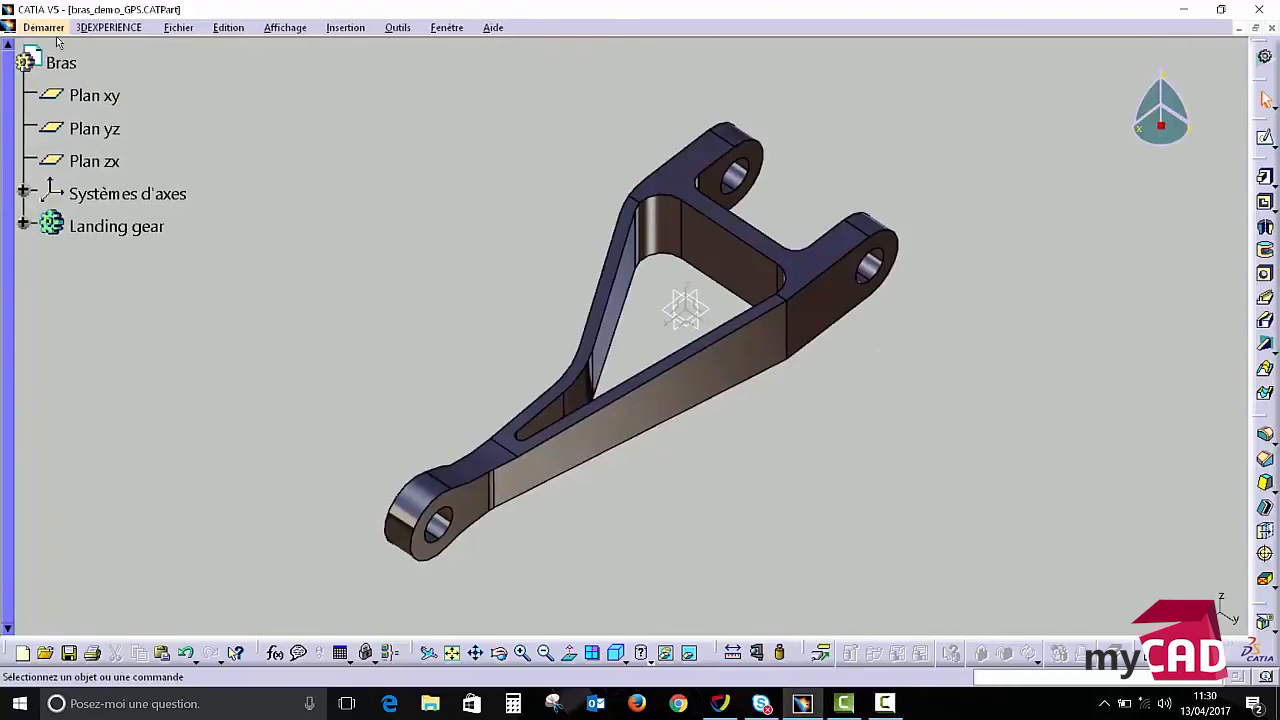
left_click(44, 27)
mouse_move(57, 112)
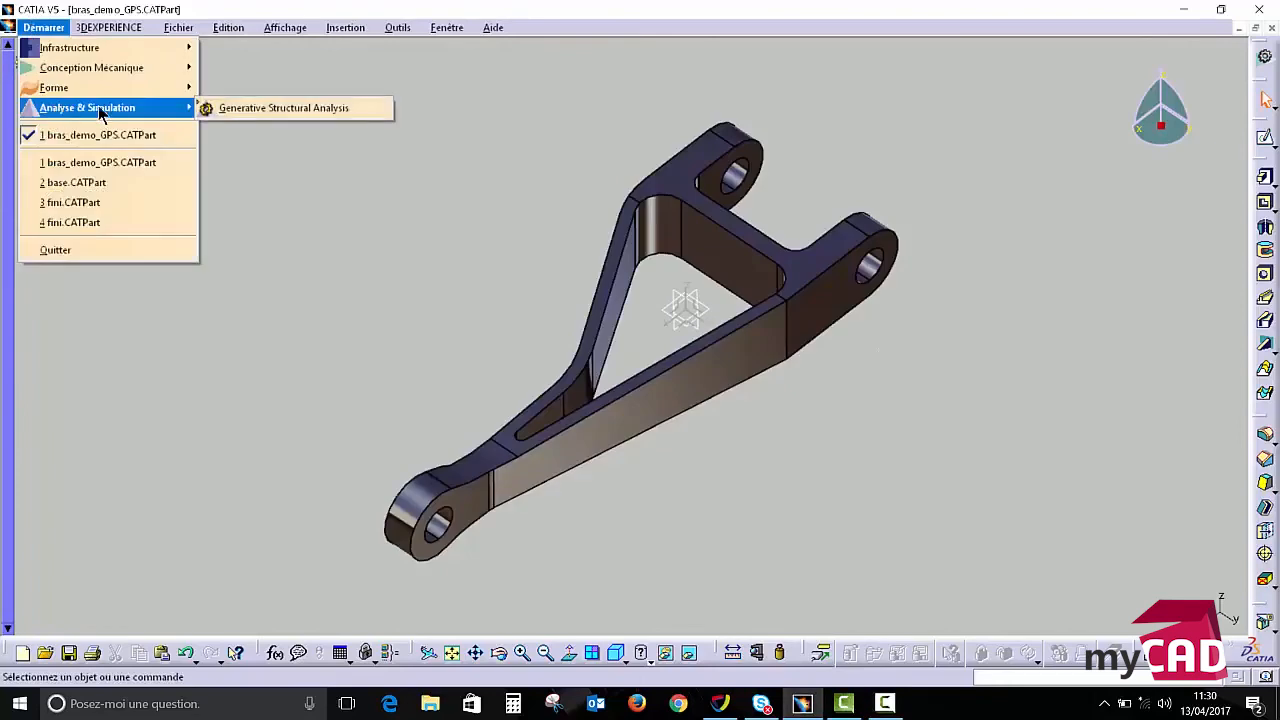
left_click(308, 107)
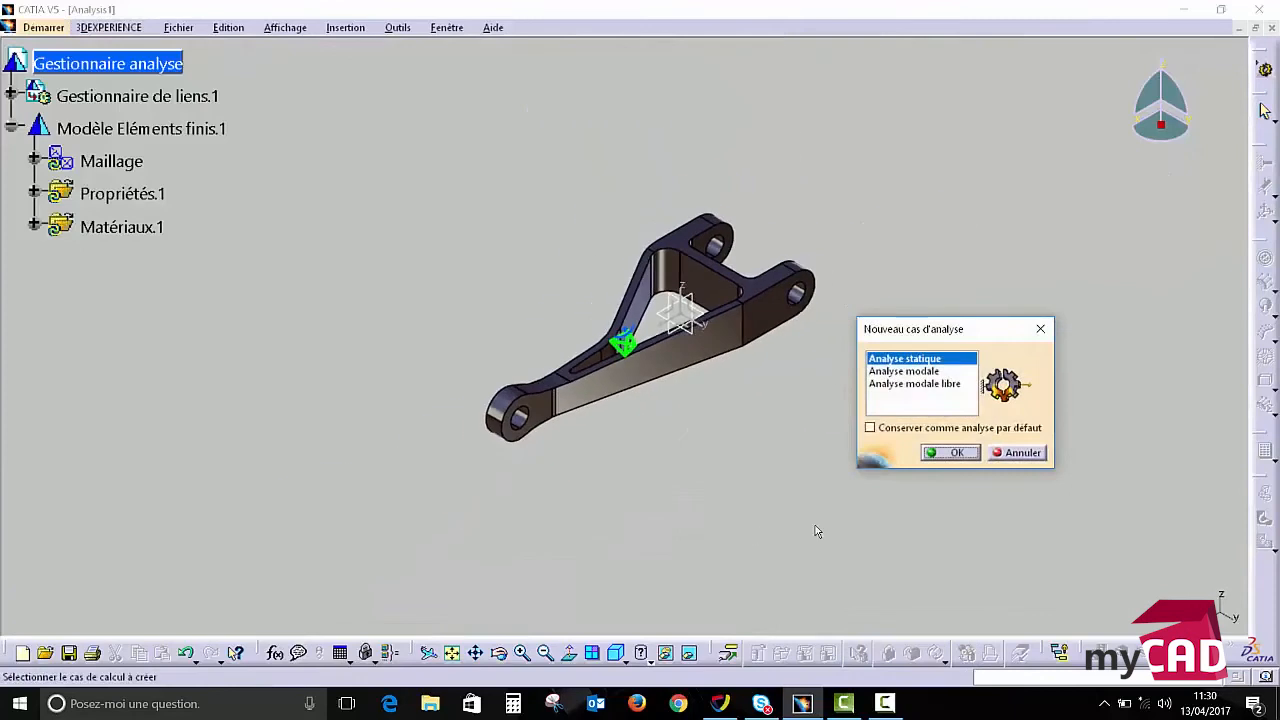
left_click(952, 454)
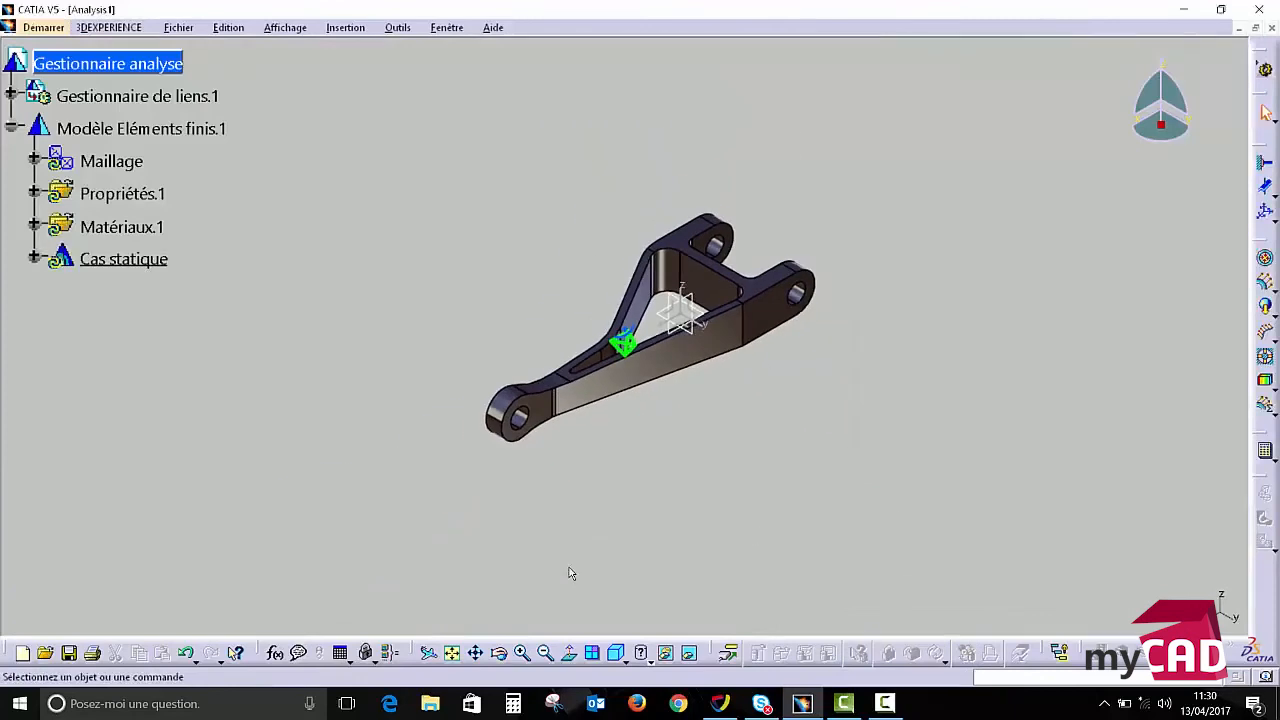
Clamp the inner faces of the two holes at the forked end of the arm
middle_click_drag(806, 497, 450, 232)
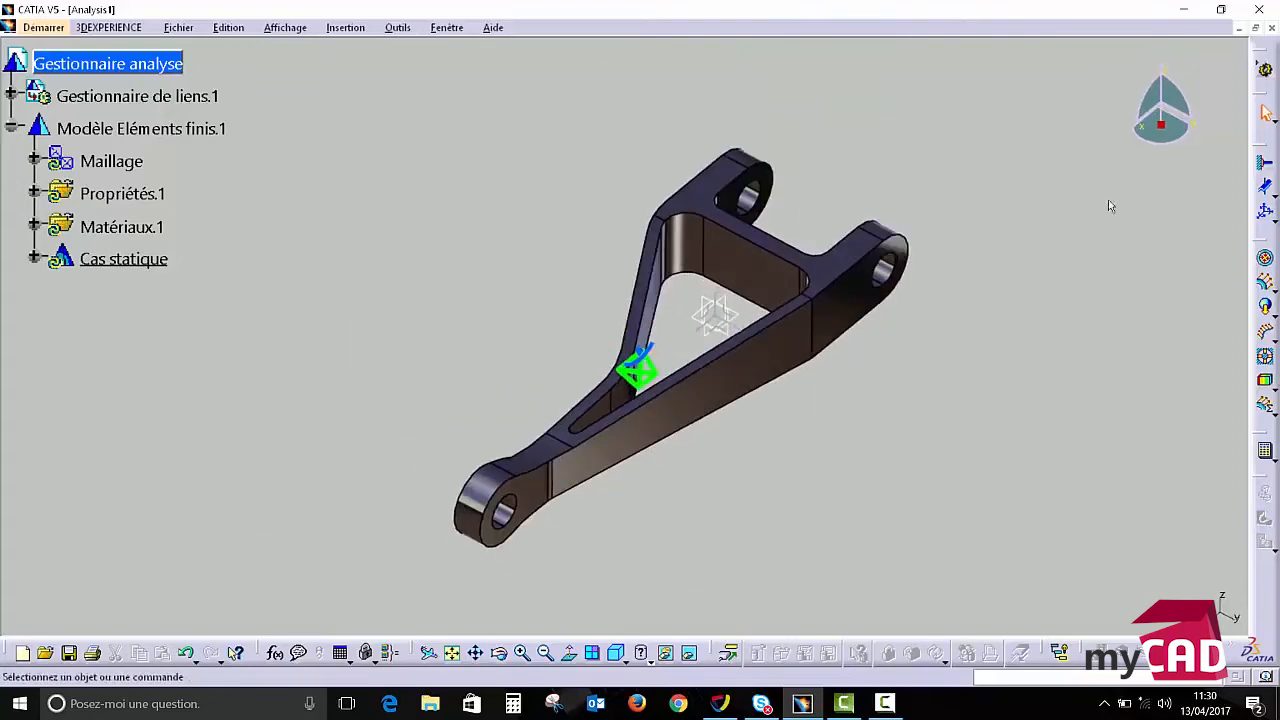
left_click(1265, 163)
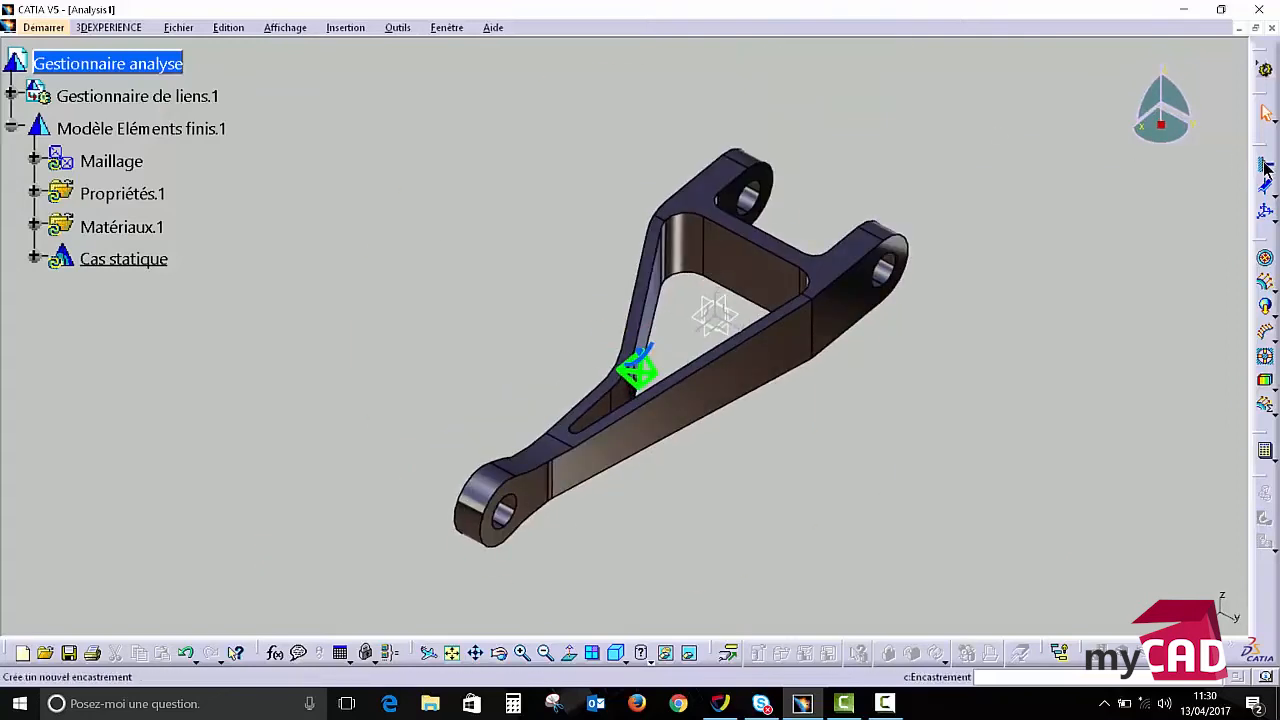
left_click(750, 200)
left_click(886, 272)
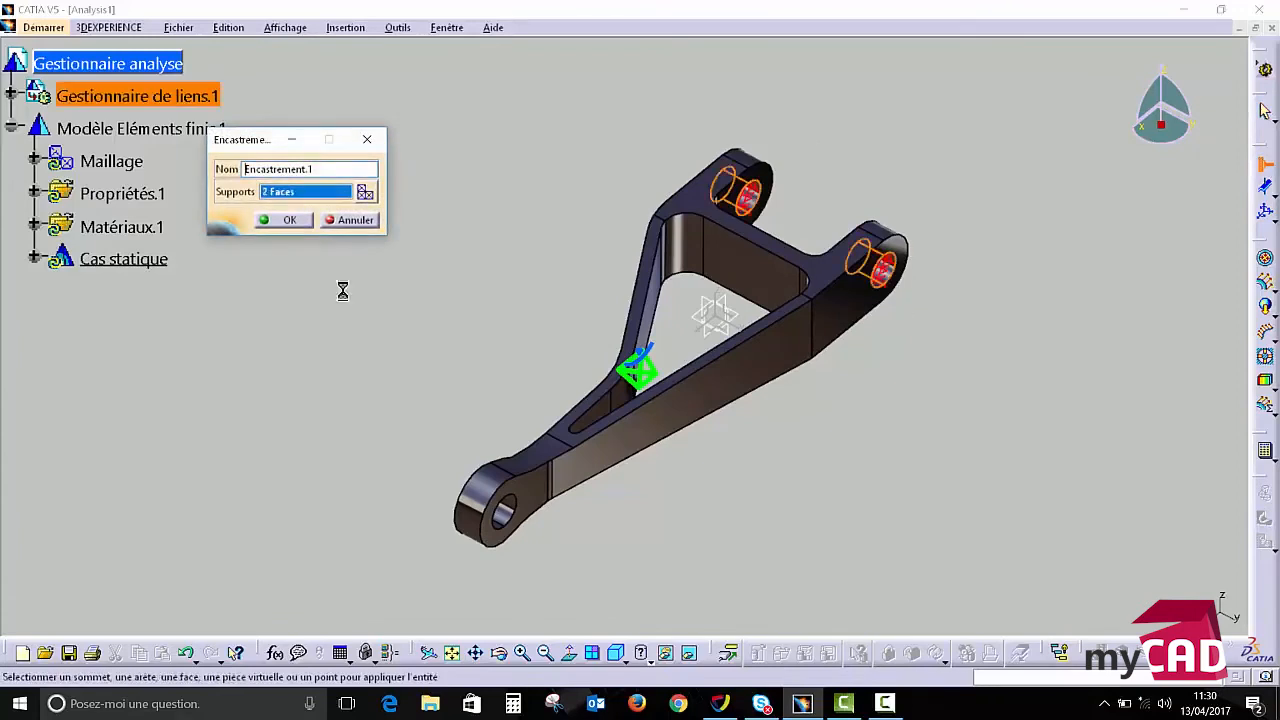
left_click(268, 222)
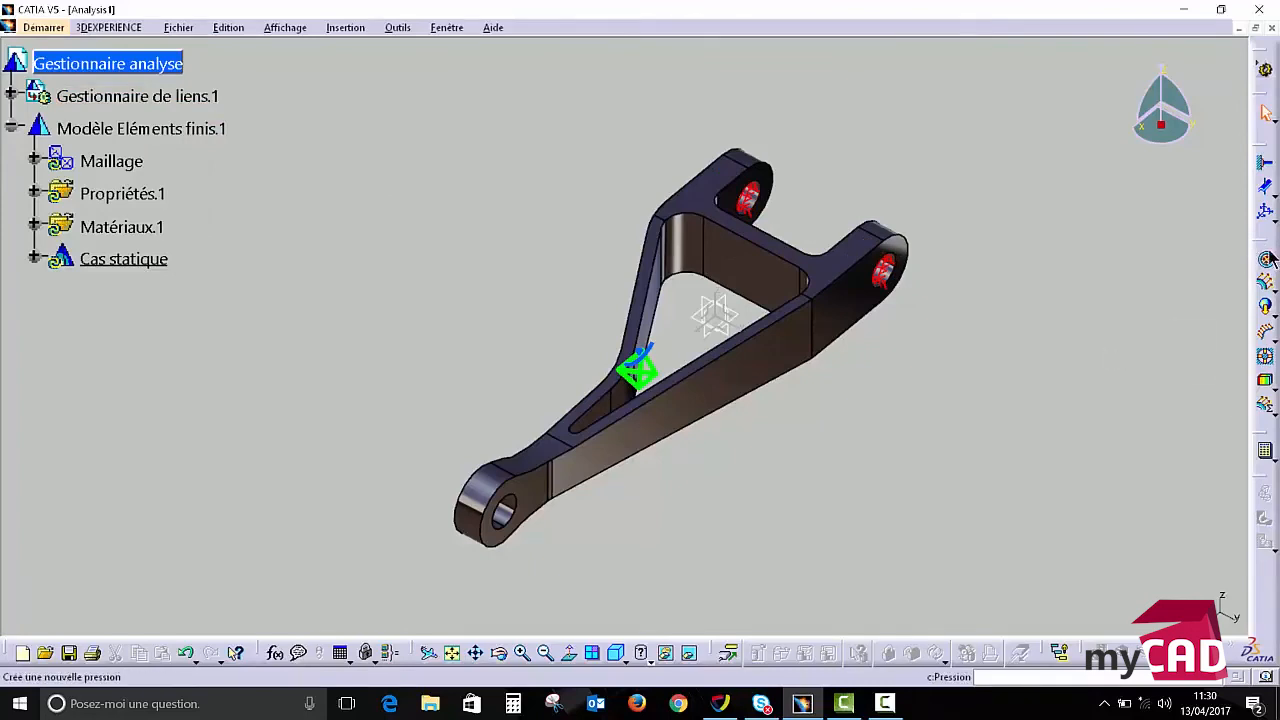
Apply a distributed force of 2000 N along X to the hole face at the arm's narrow end
left_click(1267, 290)
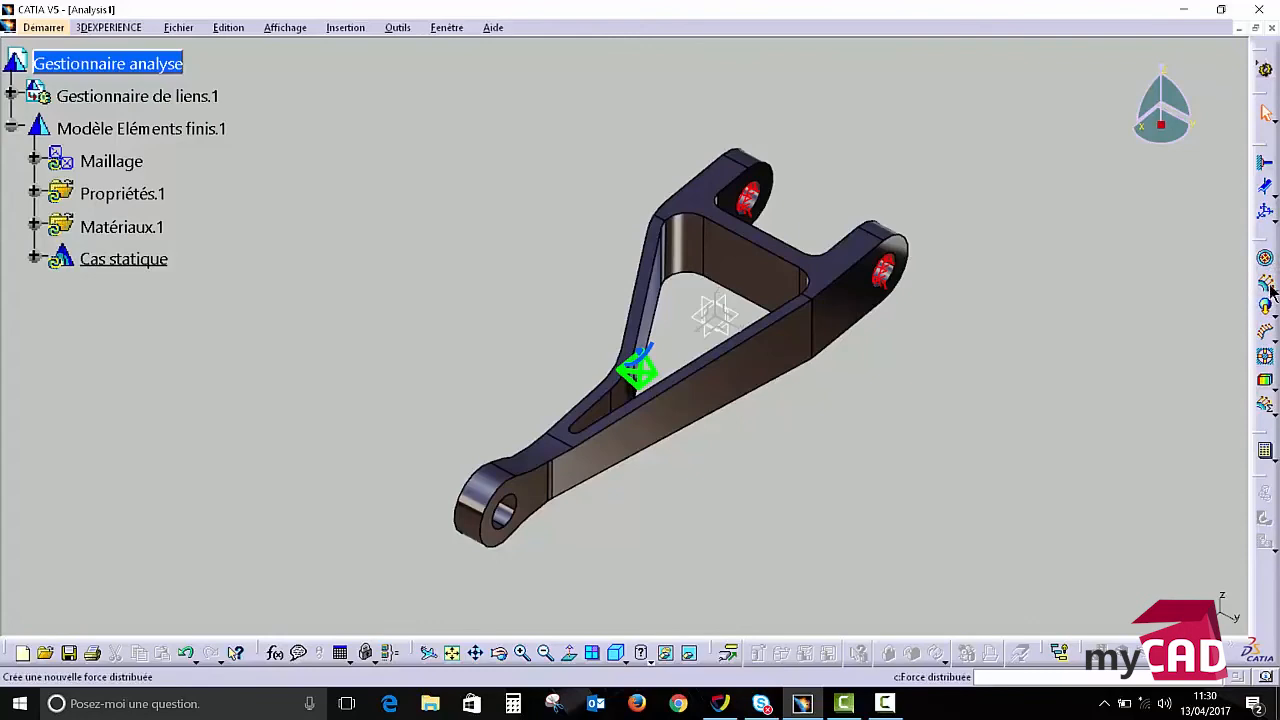
left_click(503, 518)
middle_click_drag(517, 434, 613, 361)
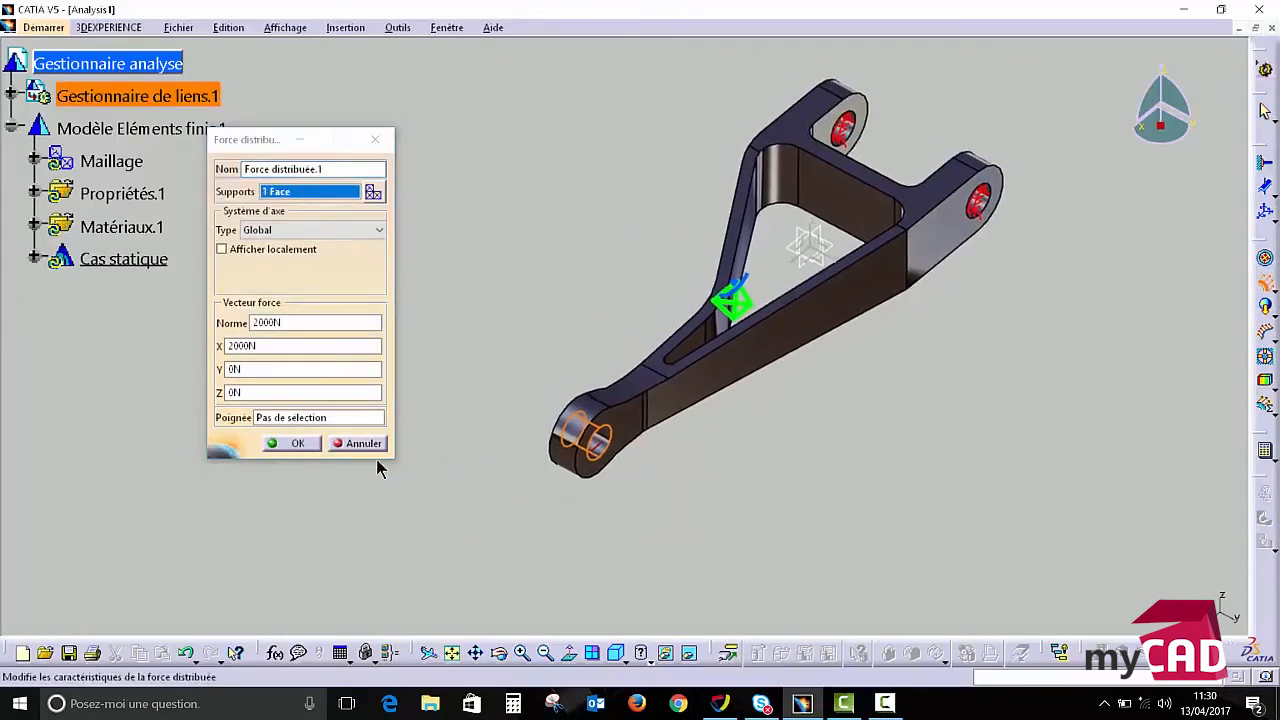
left_click(288, 446)
left_click(289, 445)
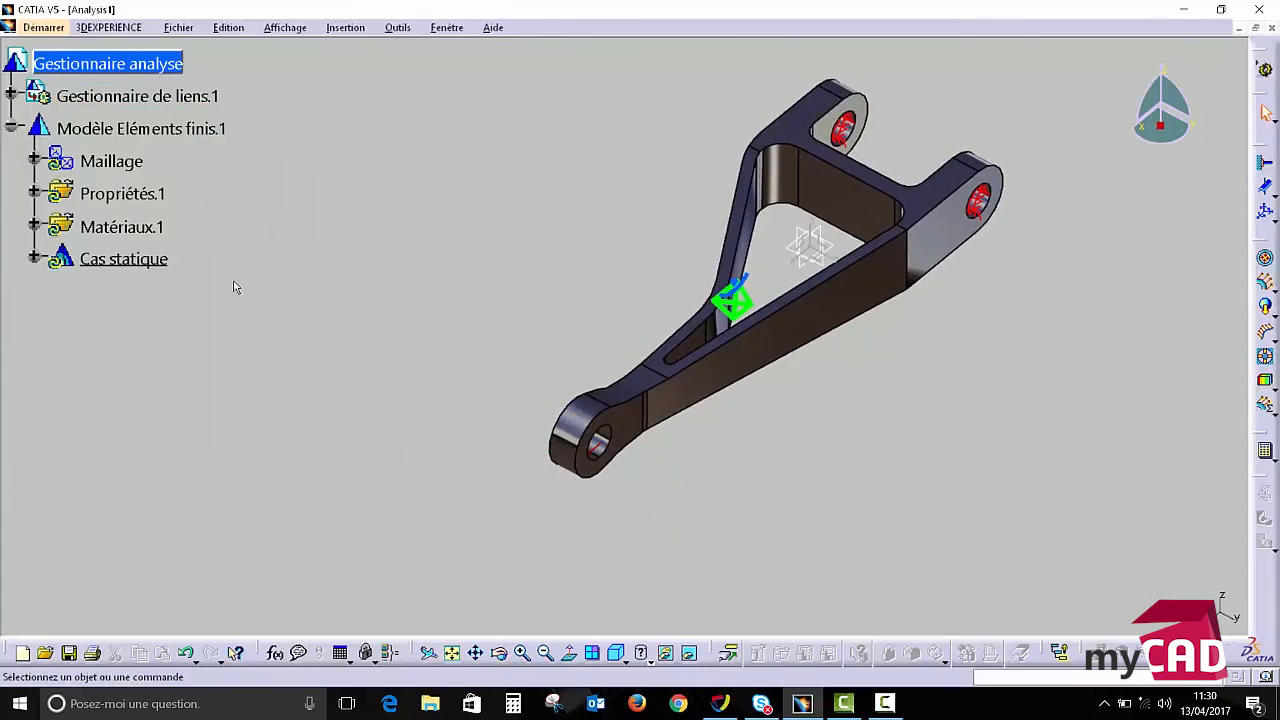
Expand the static case in the tree to list its restraints and loads
left_click(33, 258)
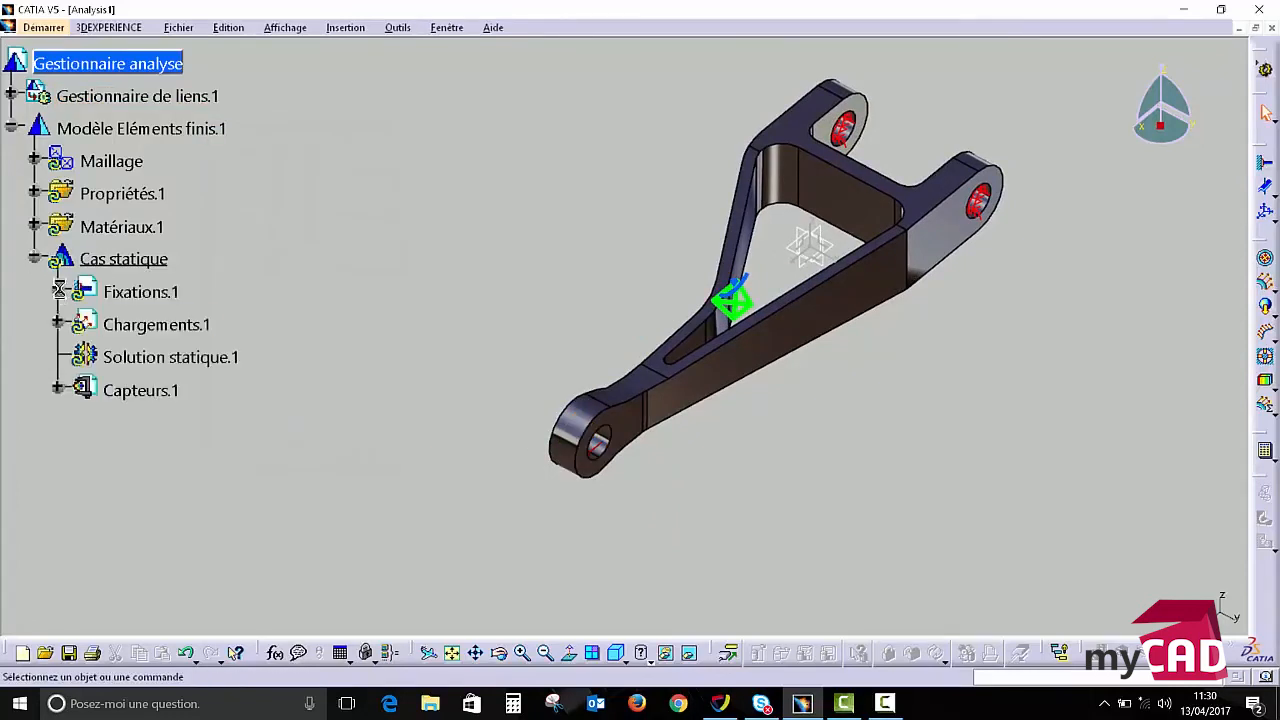
left_click(57, 291)
left_click(58, 357)
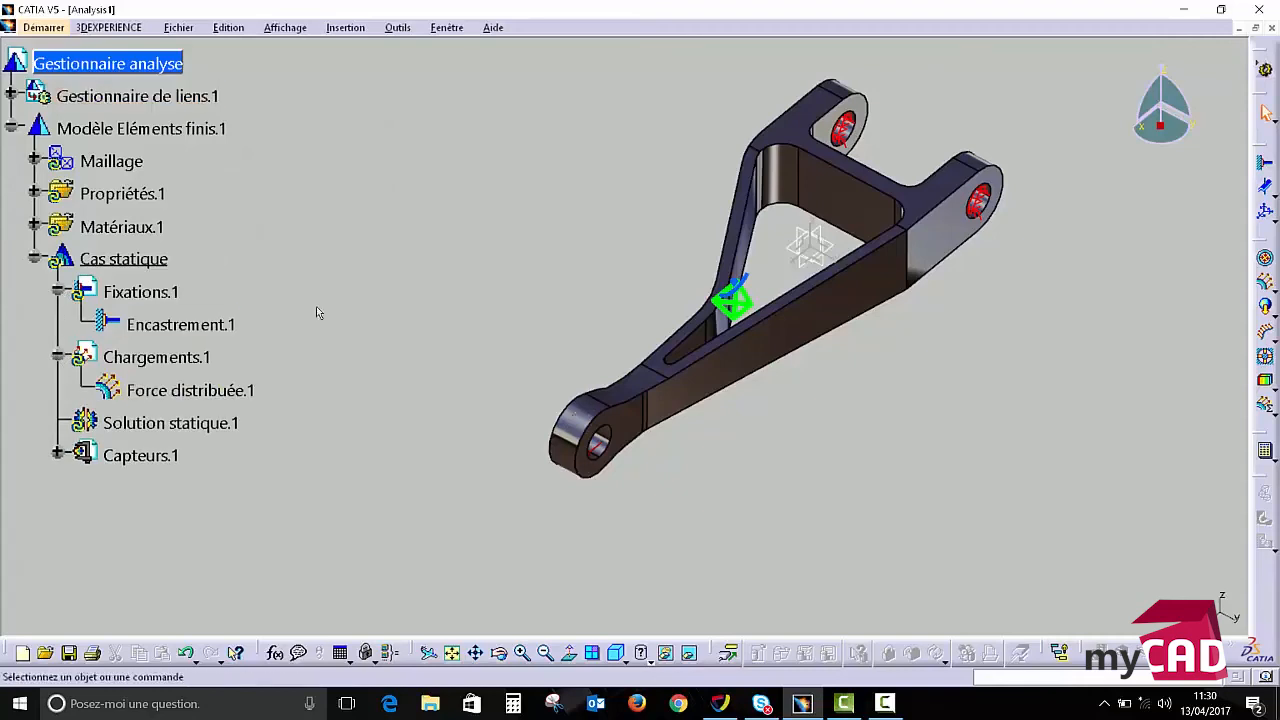
Compute the static case and display the Von Mises stress on the arm
left_click(1262, 455)
left_click(976, 410)
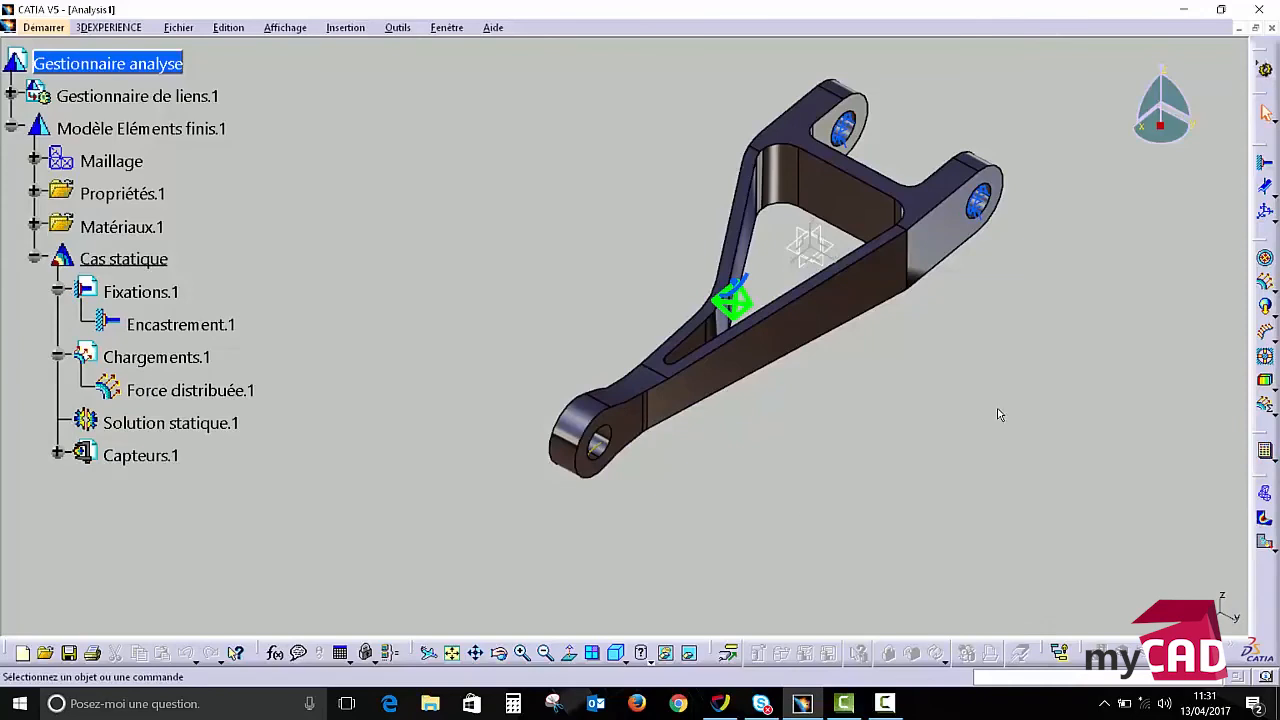
left_click(1265, 521)
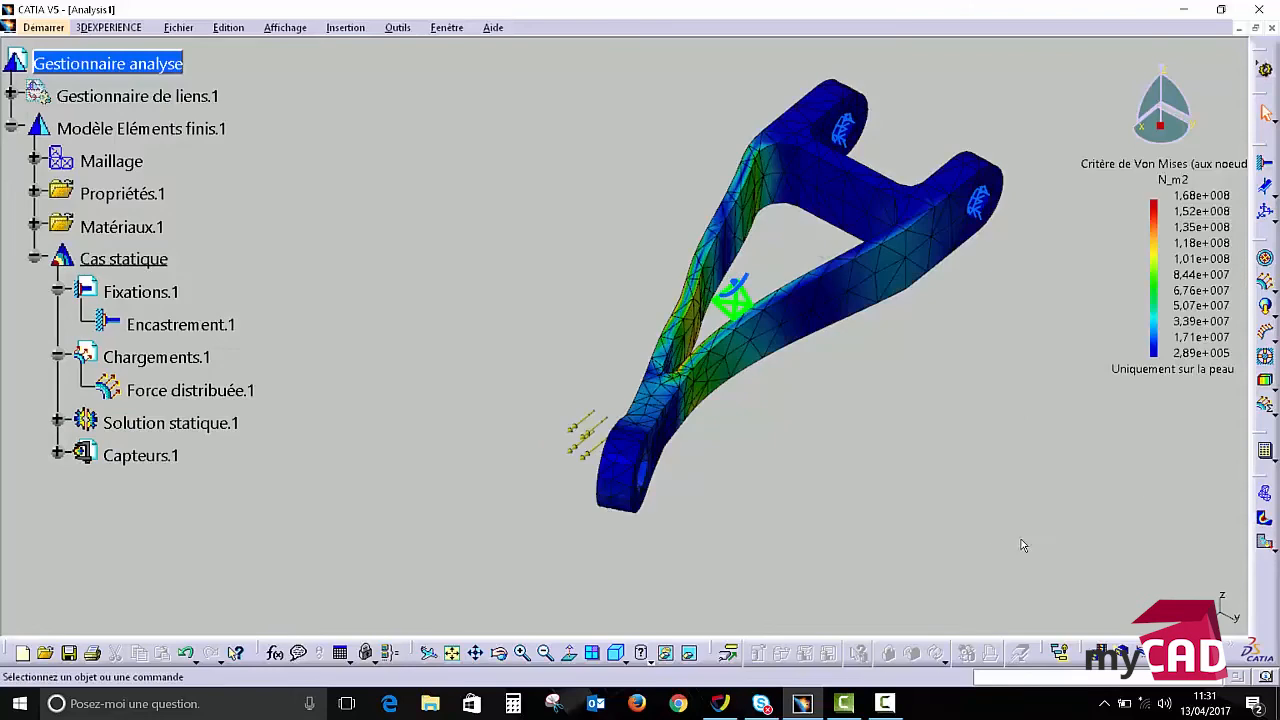
Set the scale factor of the deformed shape to 10
left_click(1143, 652)
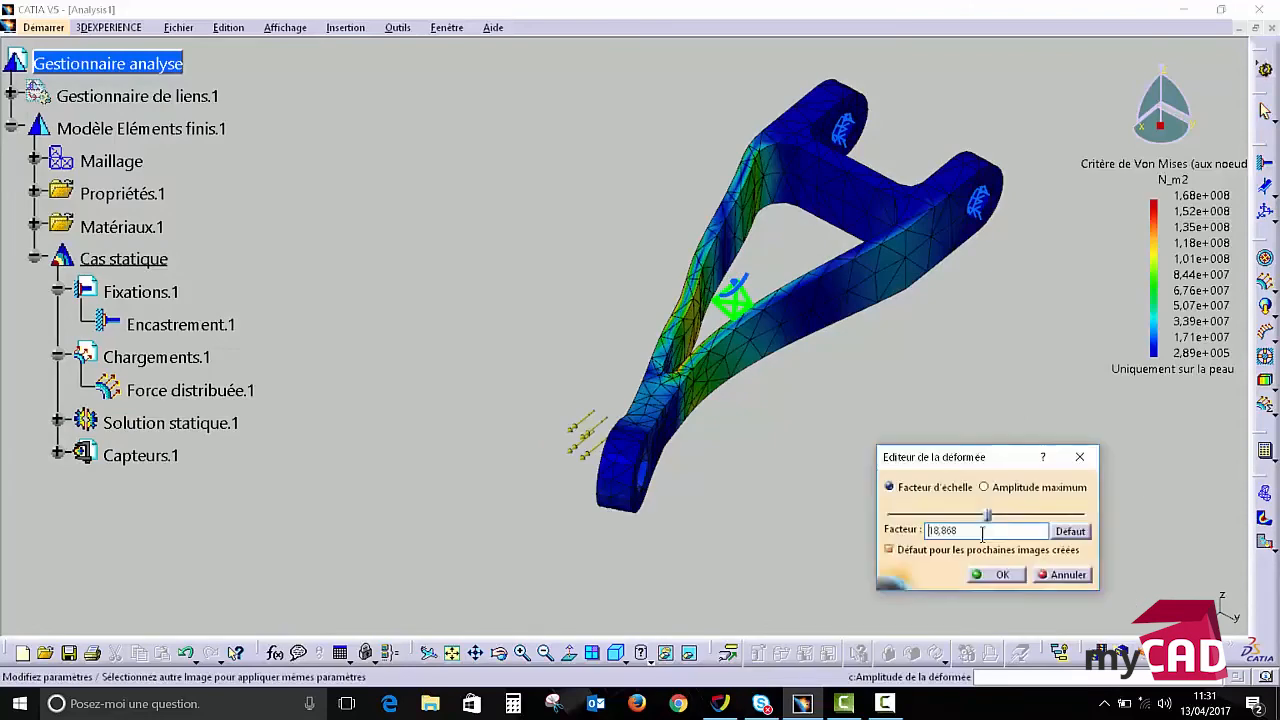
left_click_drag(983, 532, 874, 533)
type("10")
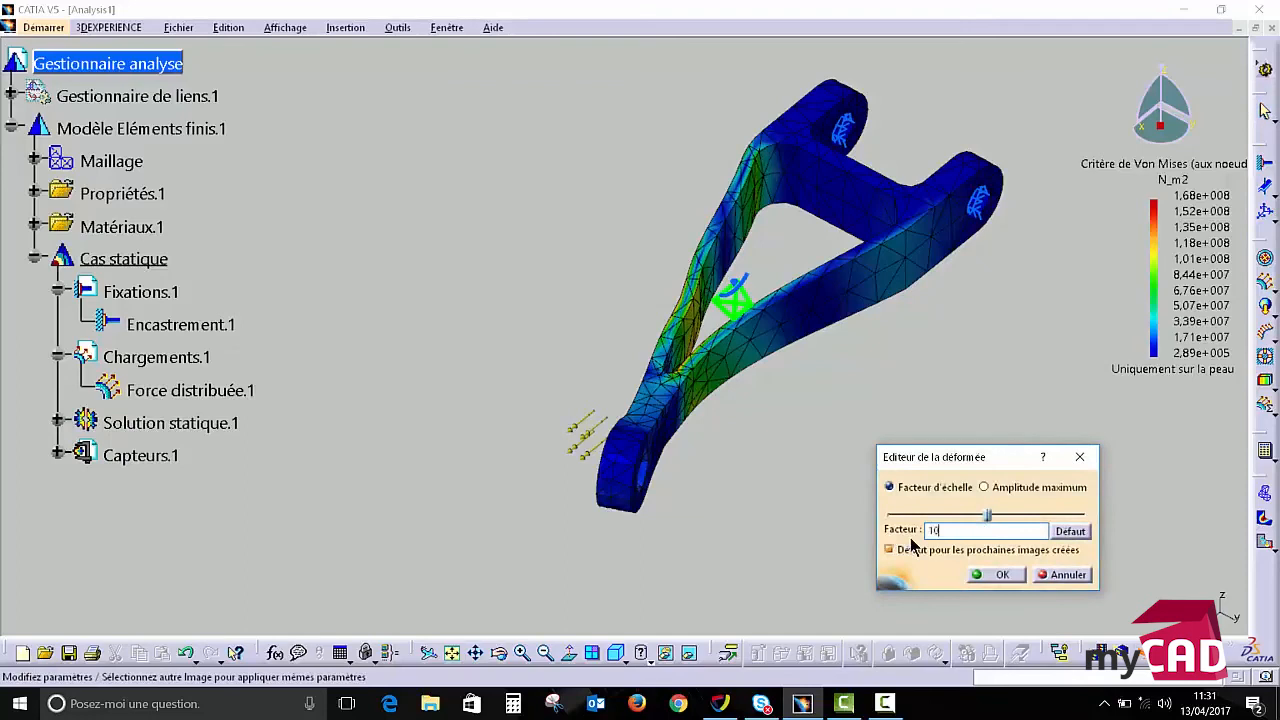
left_click(999, 574)
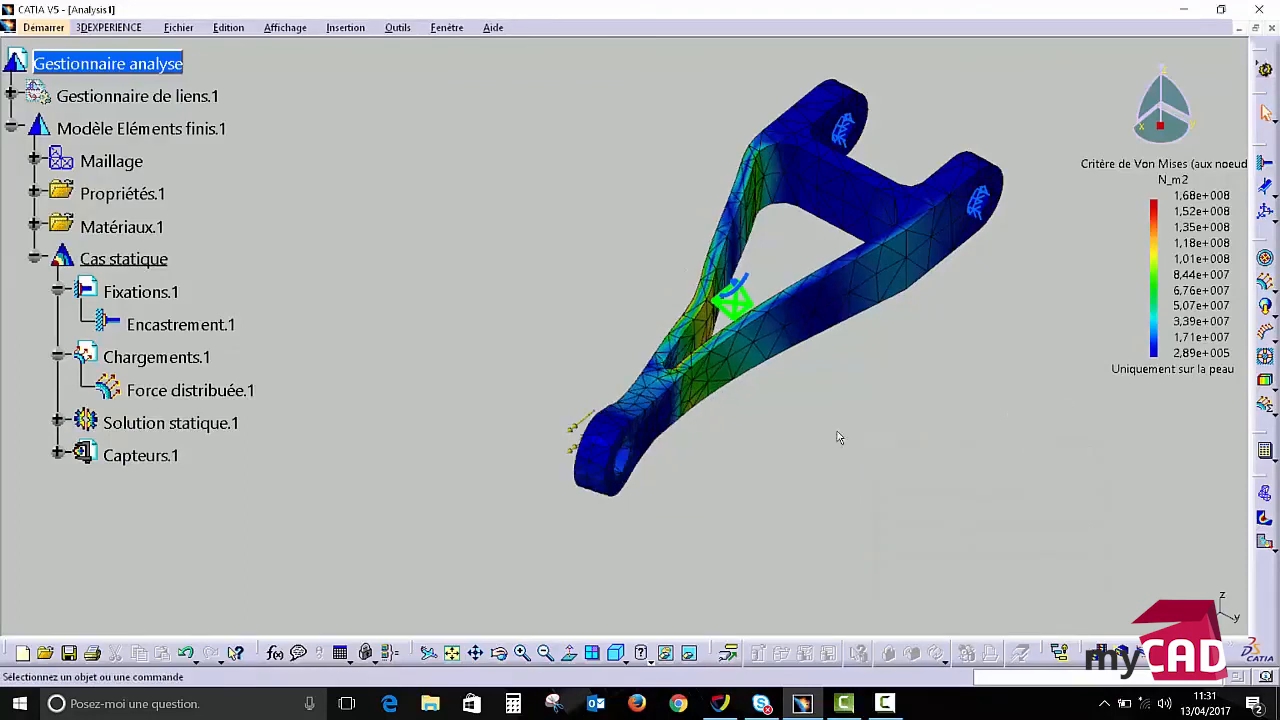
Impose a maximum of 9,5e+007 N/m² on the Von Mises colour palette
middle_click_drag(575, 342, 780, 342)
middle_click_drag(605, 366, 630, 400)
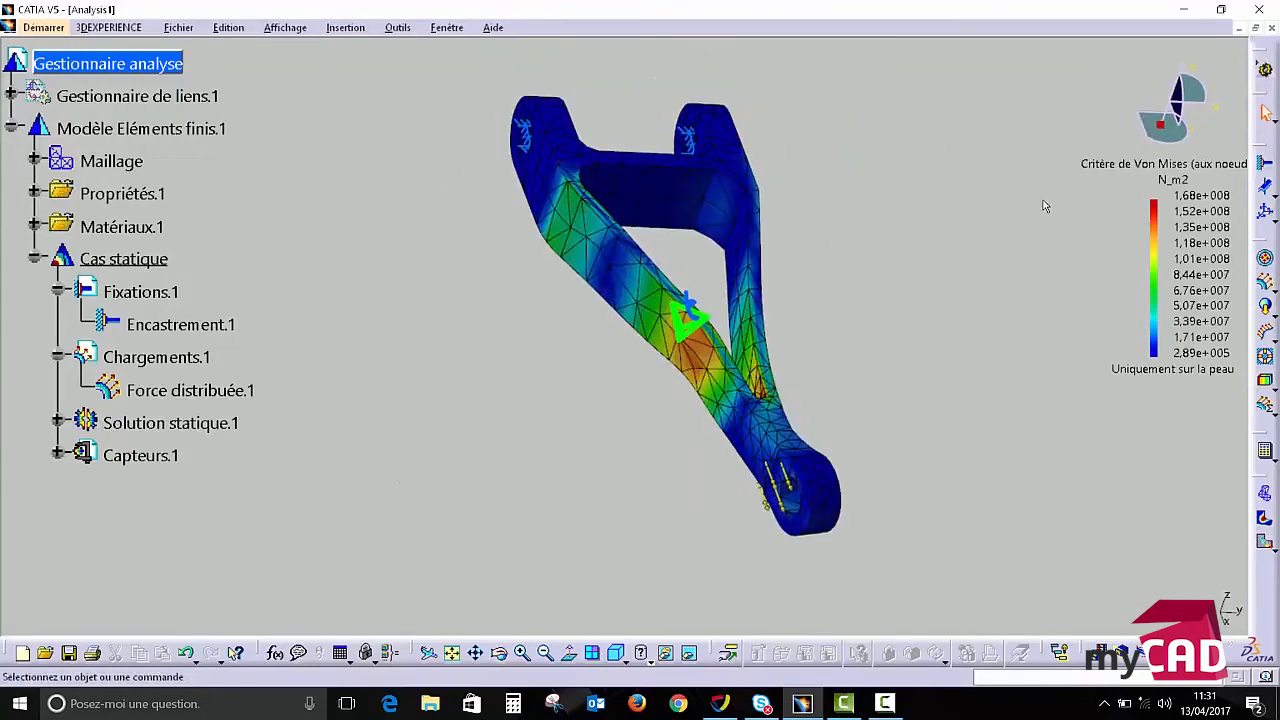
left_click(1155, 214)
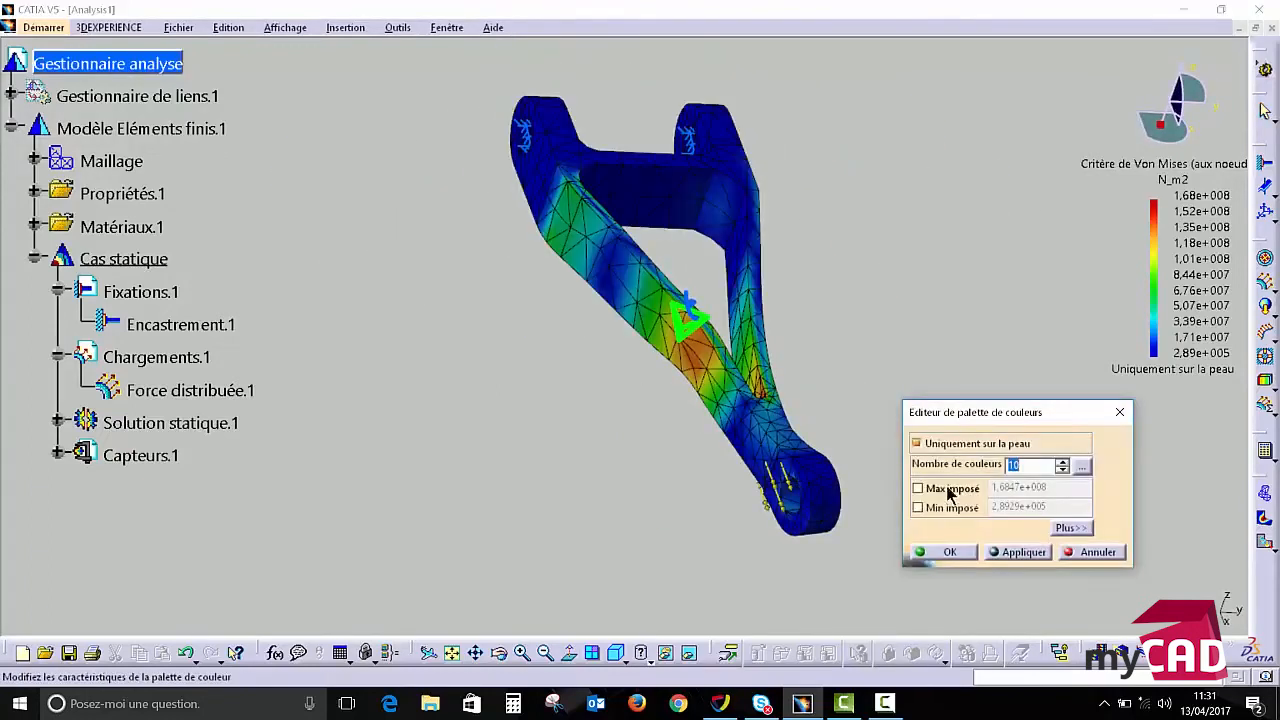
left_click(945, 488)
left_click(1020, 487)
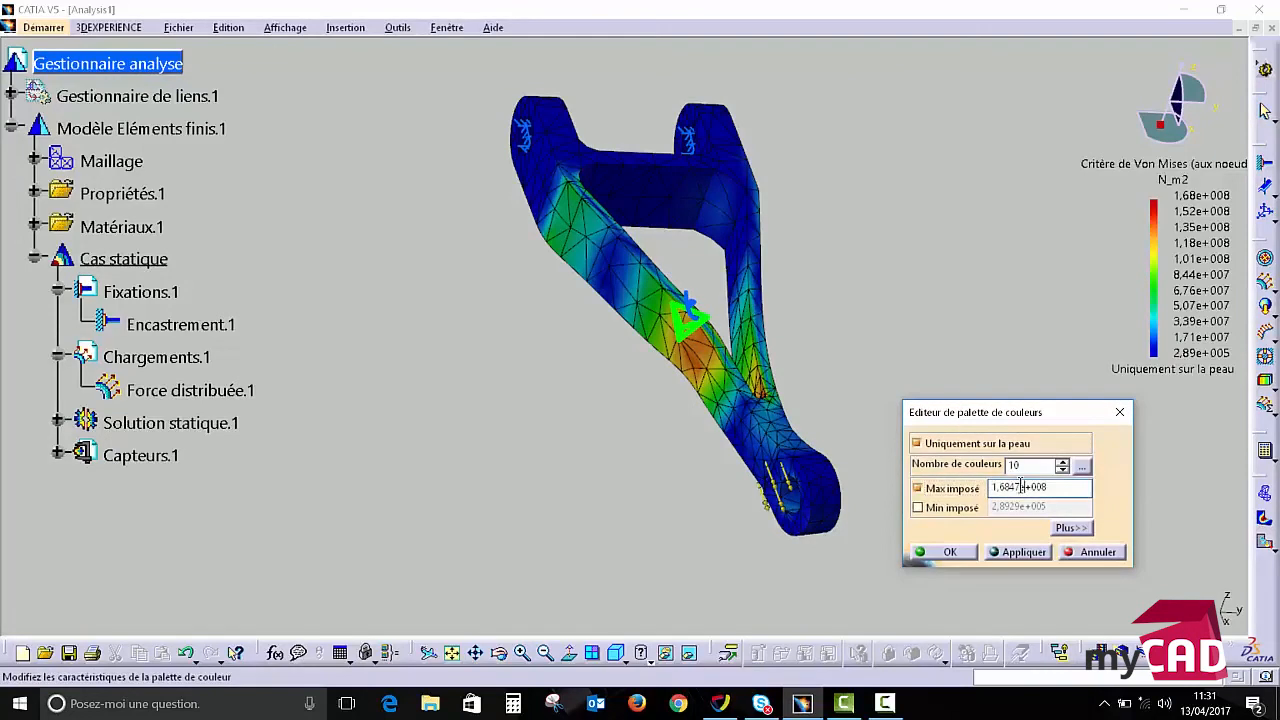
left_click_drag(1019, 487, 964, 488)
type("9,5")
left_click(950, 552)
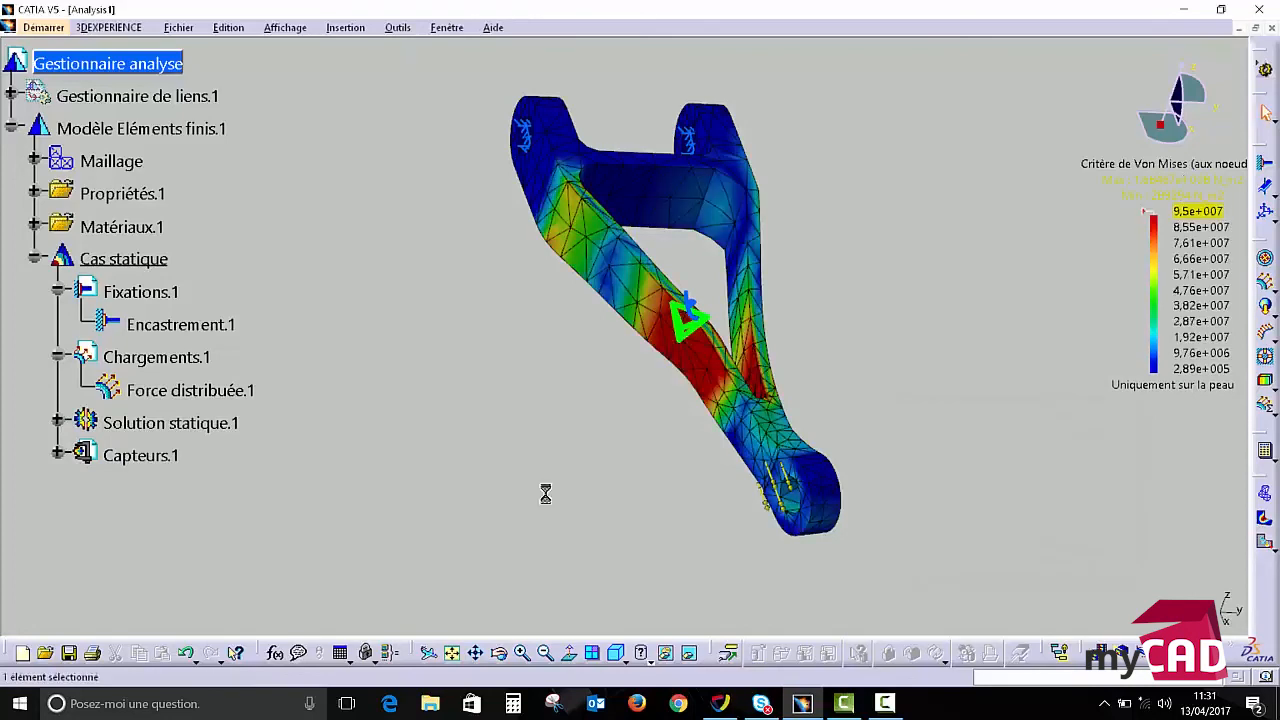
Examine the highly stressed zones of the arm and expand the sensors to read the global error rate
middle_click_drag(449, 337, 578, 478)
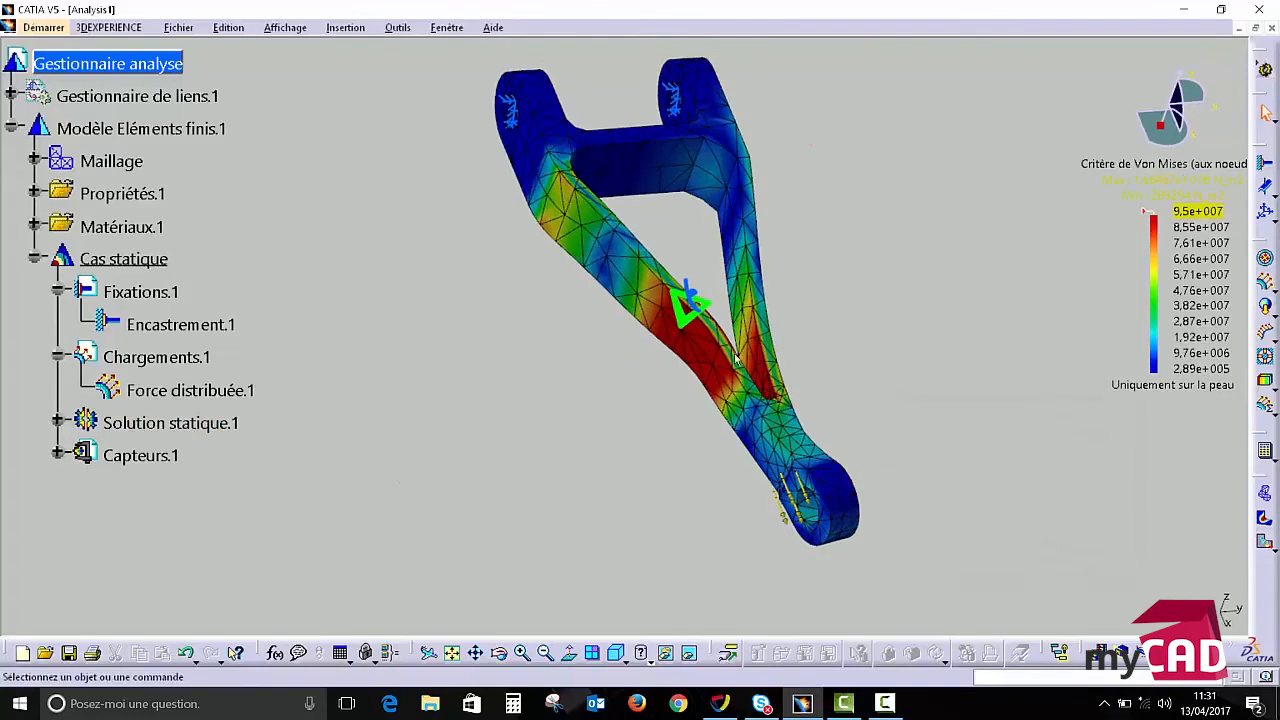
middle_click_drag(644, 386, 725, 428)
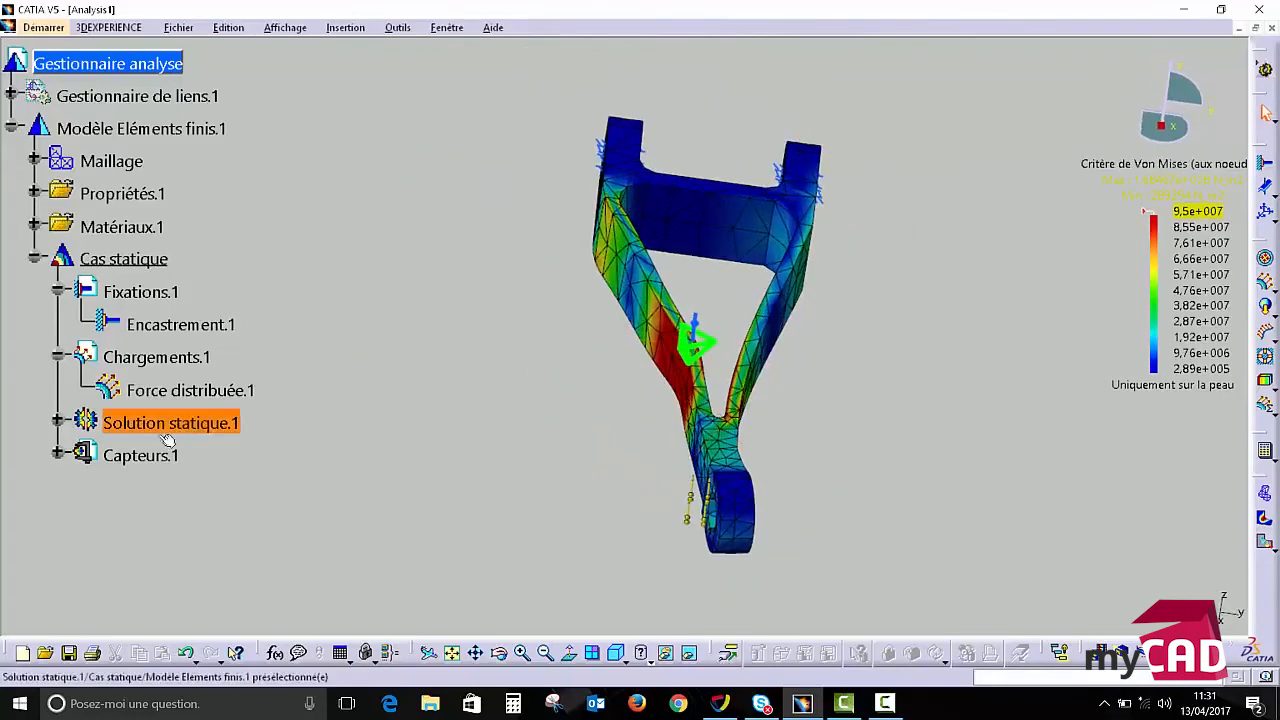
scroll(609, 312, "up", 1)
middle_click_drag(609, 312, 652, 340)
left_click(60, 513)
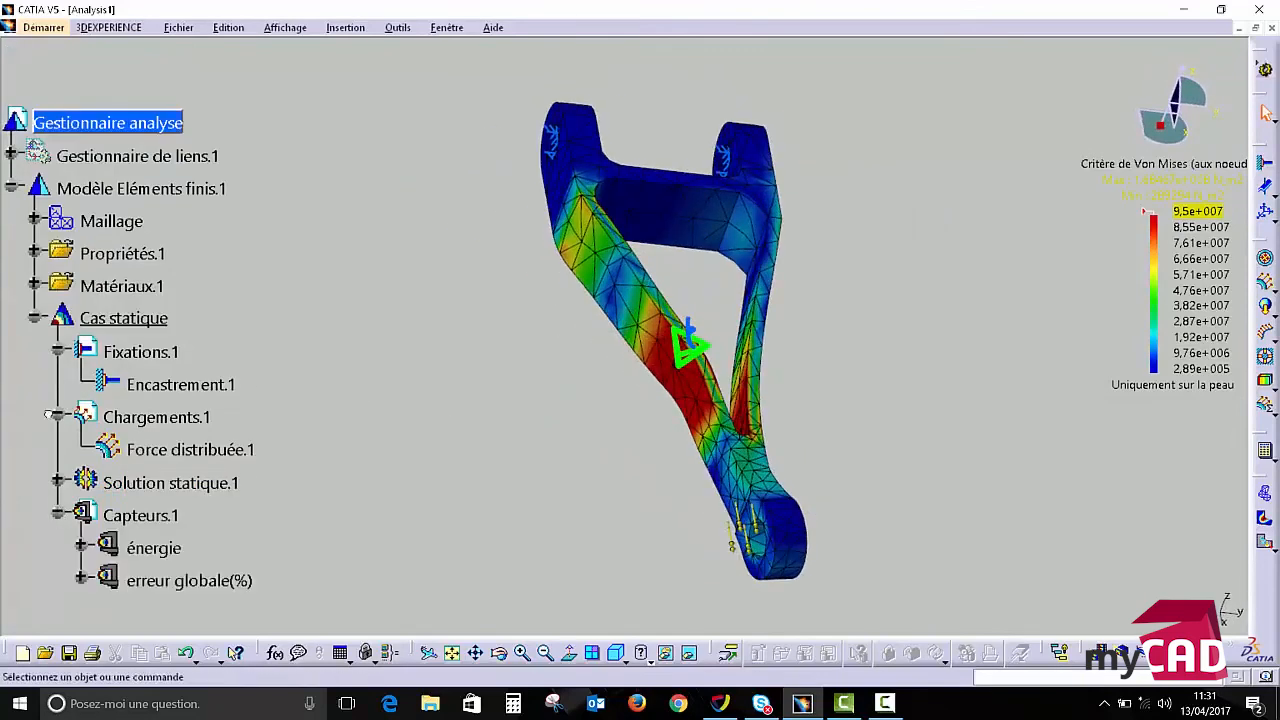
left_click(80, 580)
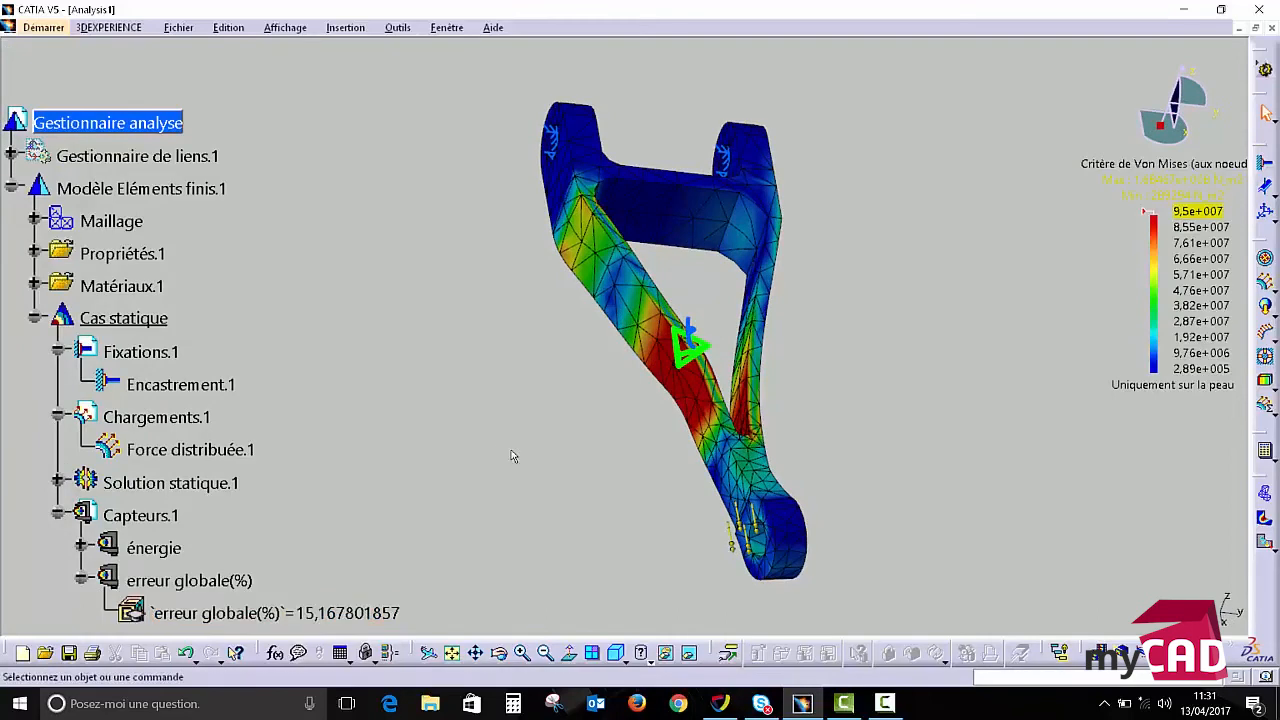
Refine the arm's Octree3D mesh to a global size of 2 mm and an absolute sag of 0.5 mm
middle_click_drag(552, 363, 546, 413)
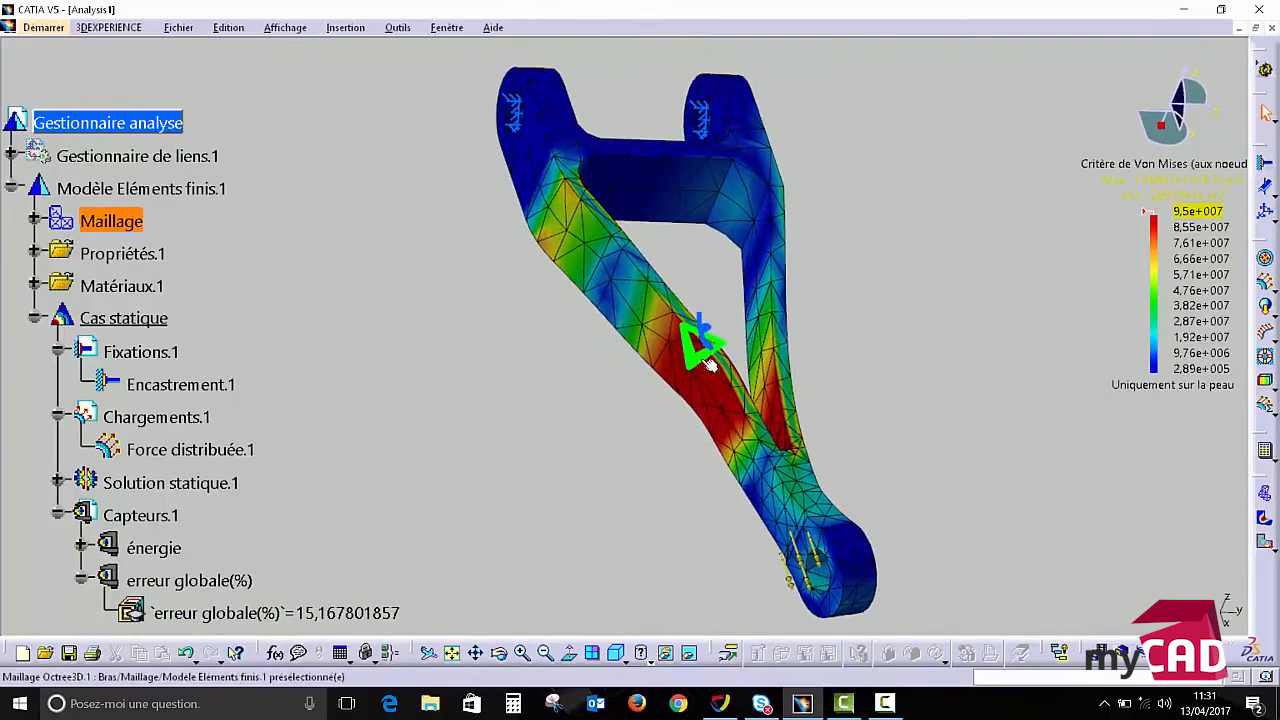
double_click(699, 364)
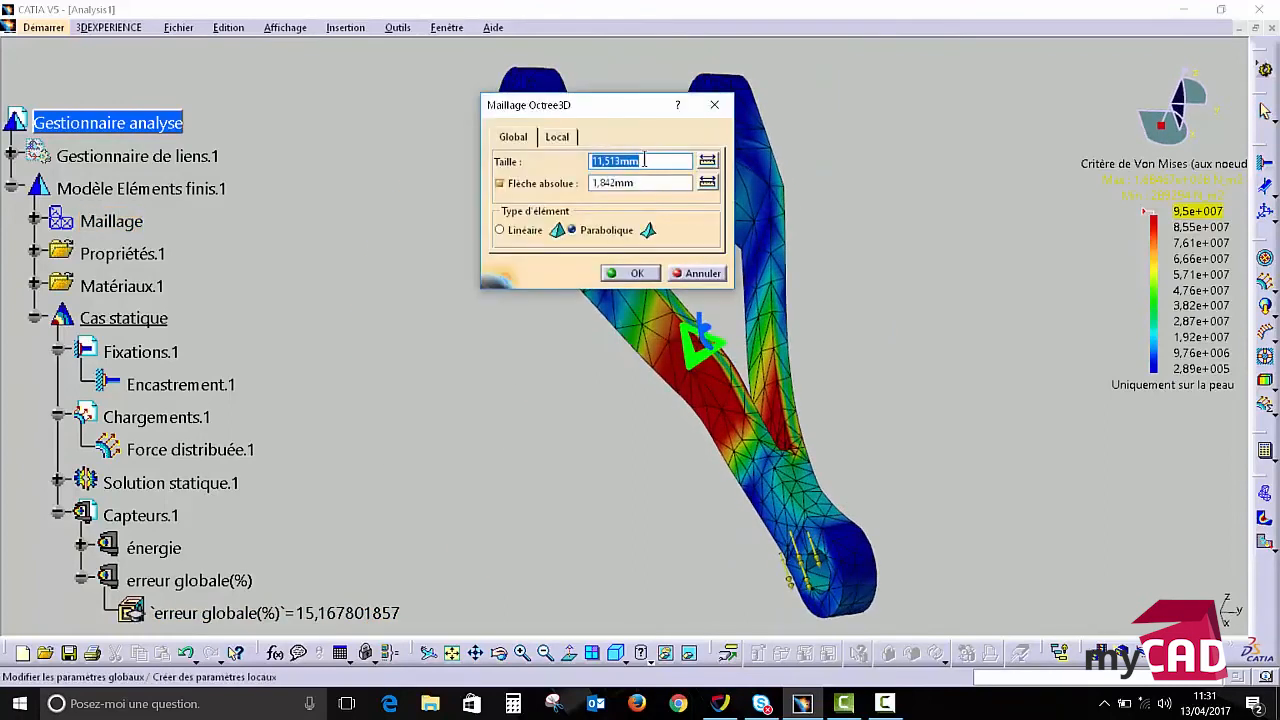
type("2")
key("Tab")
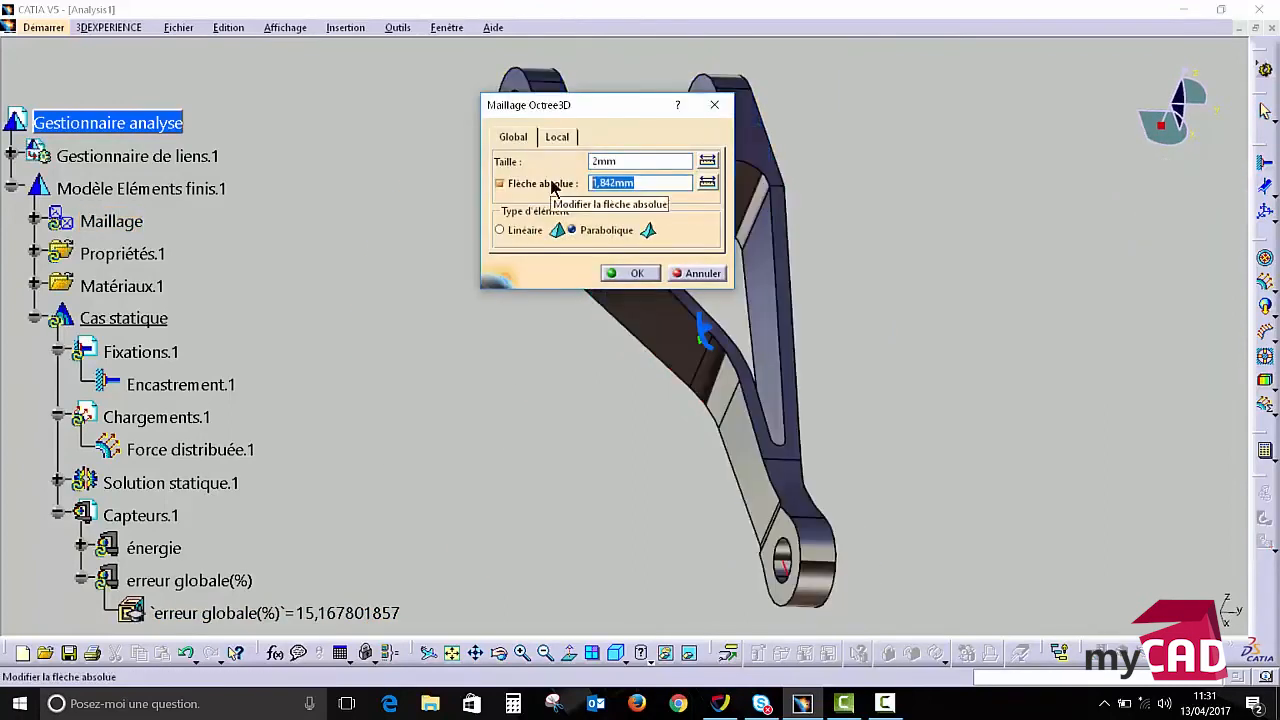
type("0.5")
key("Return")
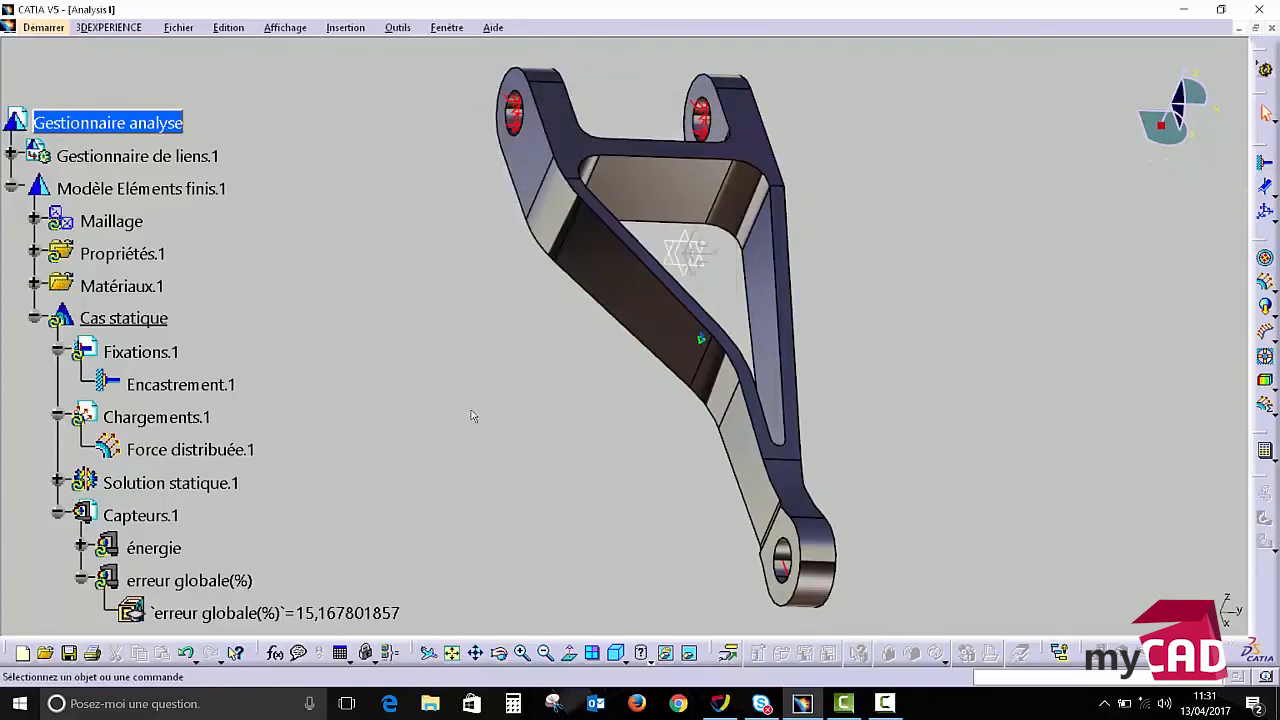
Recompute the static case with the refined mesh and redisplay the Von Mises stress
left_click(1265, 451)
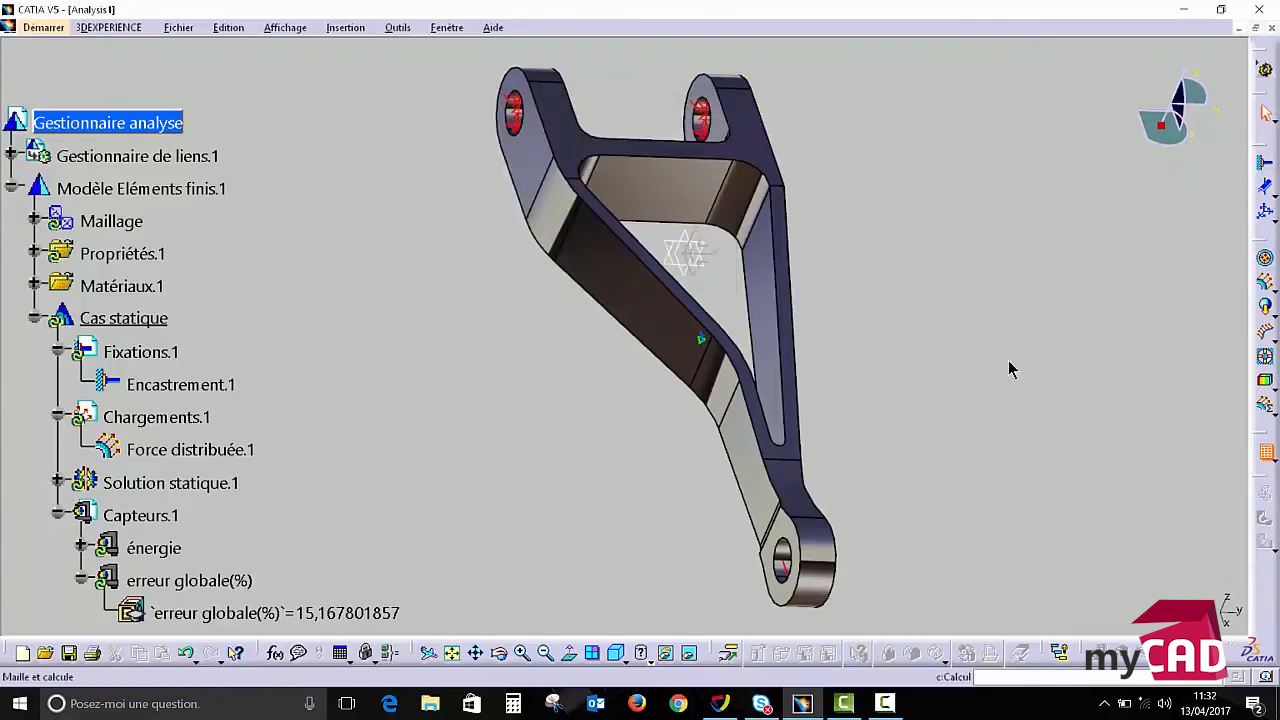
left_click(1006, 409)
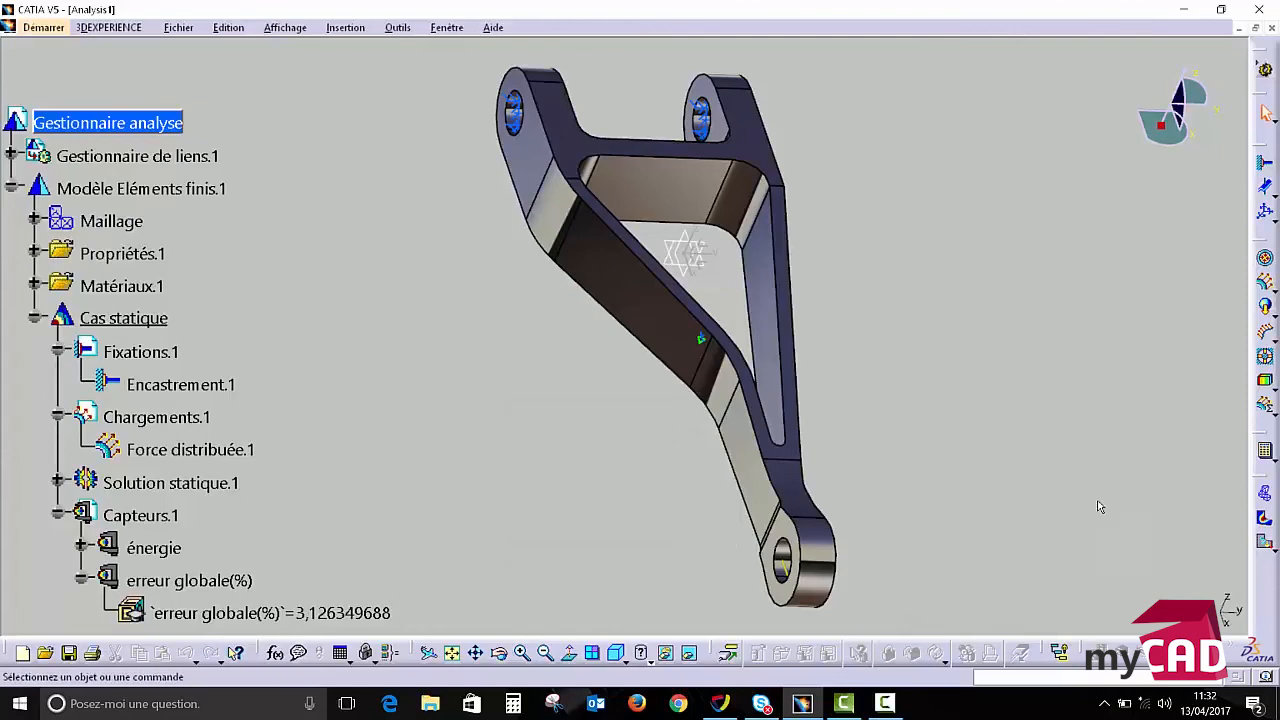
left_click(1265, 524)
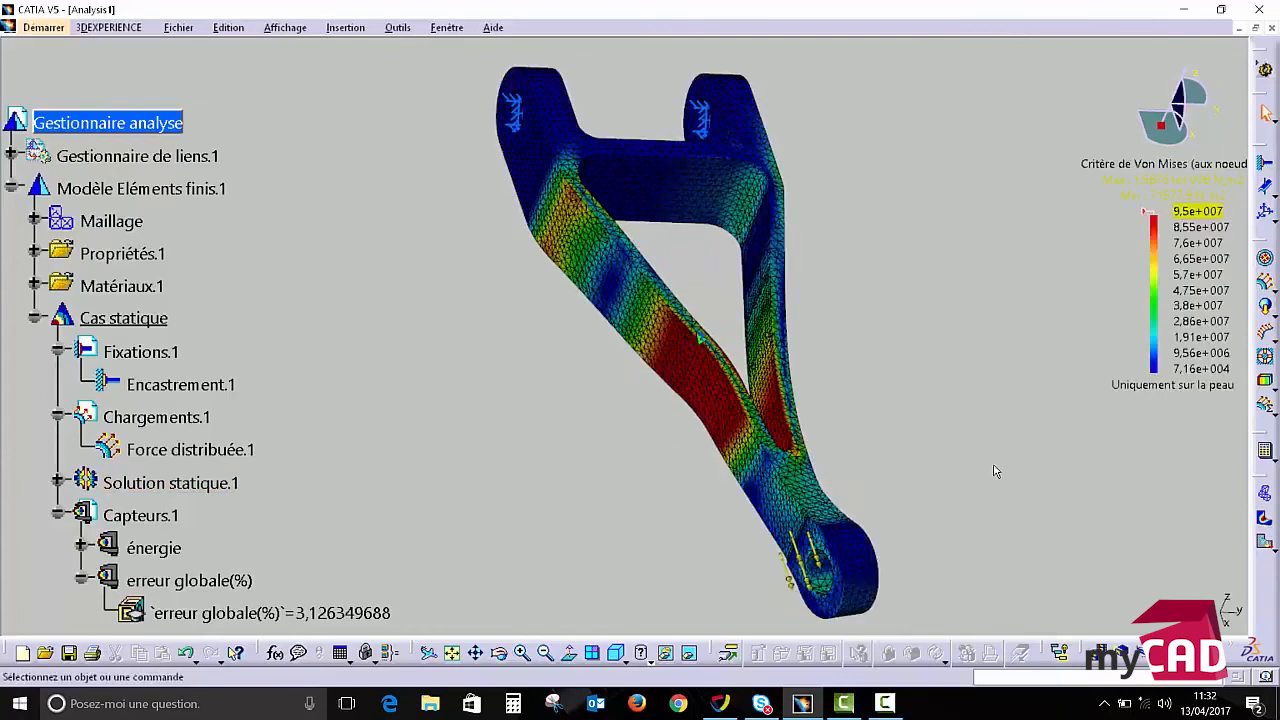
Inspect the refined stress distribution from several sides and display the nodal displacements of the arm
middle_click_drag(554, 516, 593, 404)
middle_click_drag(680, 480, 466, 422)
middle_click_drag(1020, 540, 1022, 488)
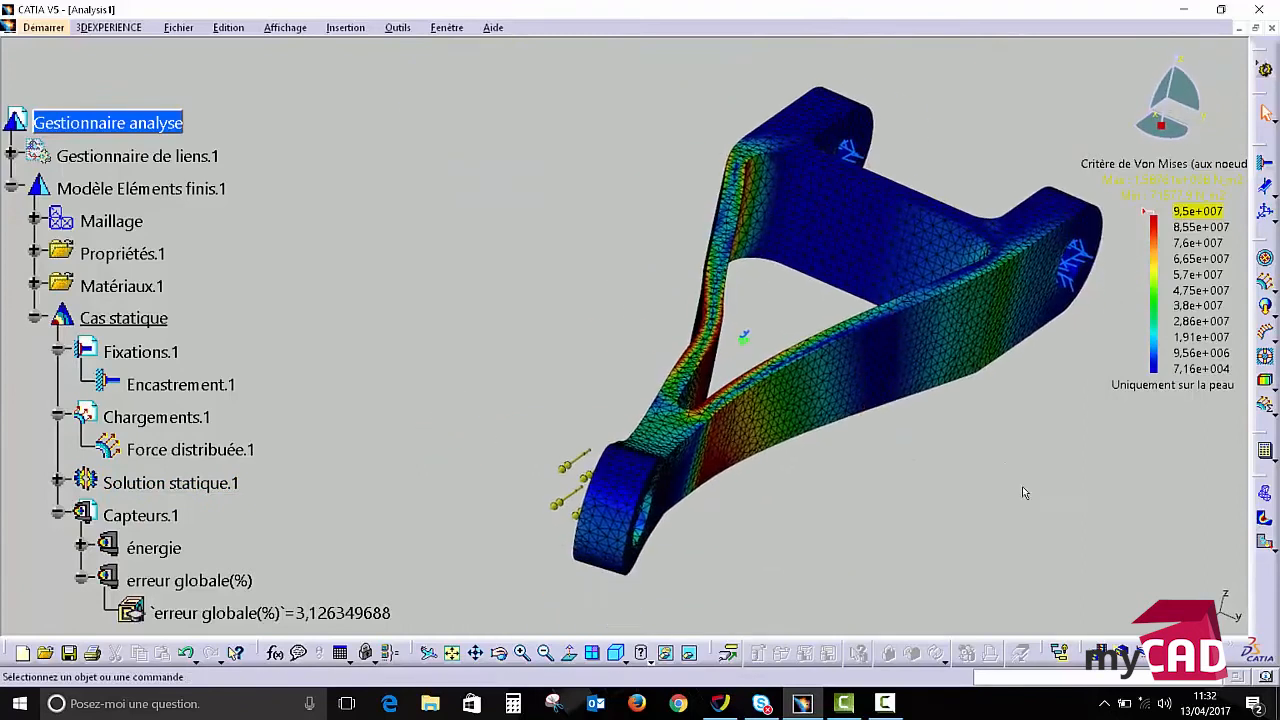
left_click(1266, 541)
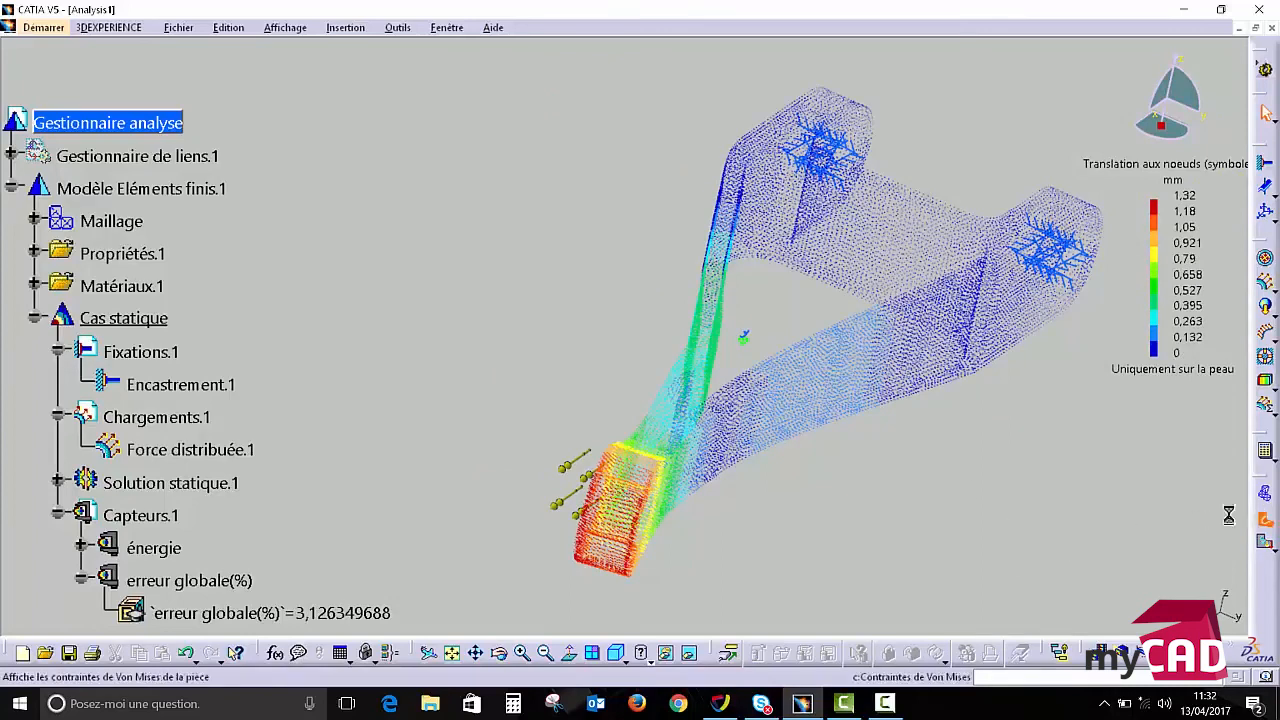
Redisplay the Von Mises stress on the arm and examine the whole distribution from an overall view
left_click(1264, 517)
middle_click_drag(493, 264, 563, 295)
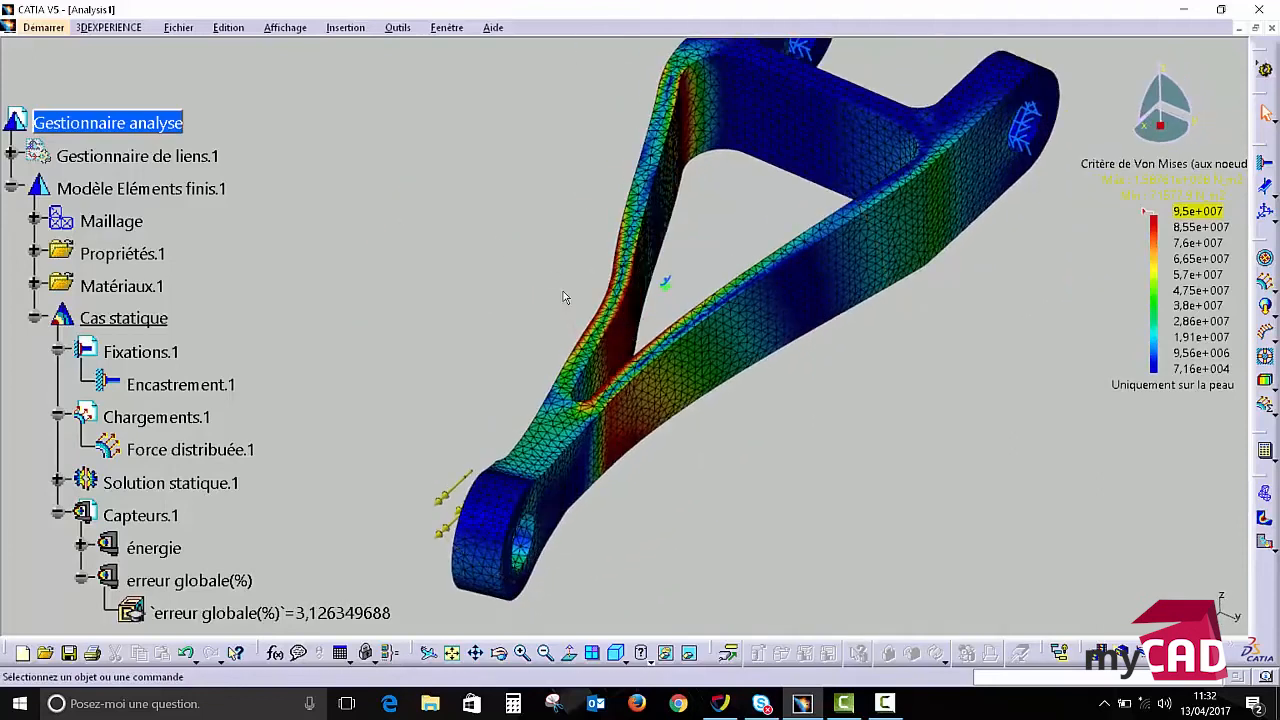
middle_click(612, 276)
middle_click_drag(517, 240, 483, 187)
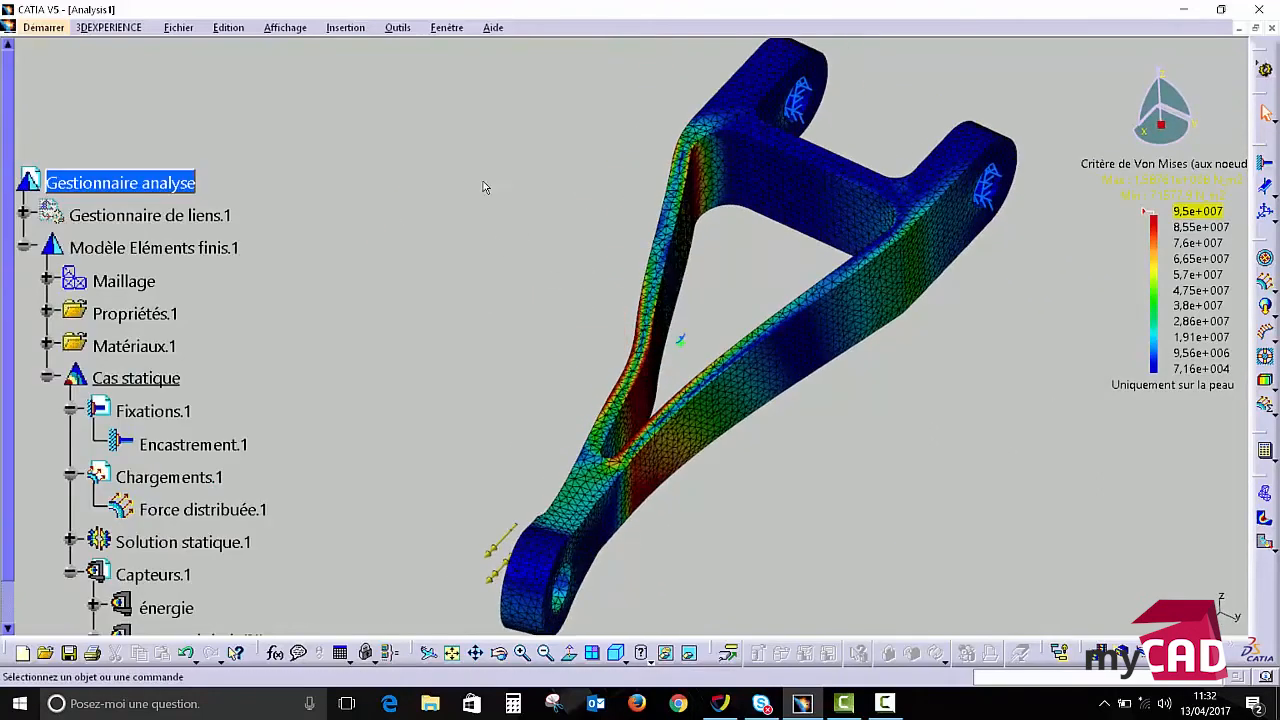
Switch to the bras_demo_GPS.CATPart document and expand the Landing gear body in the tree
left_click(447, 28)
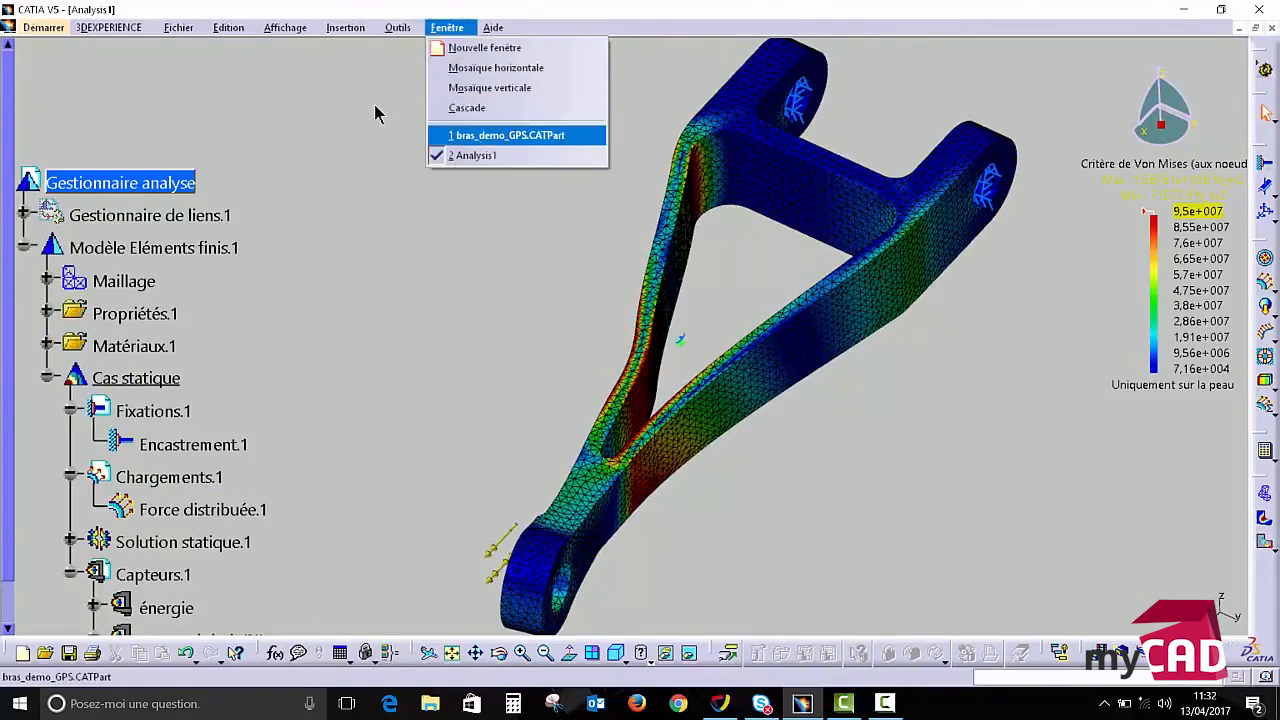
left_click(480, 131)
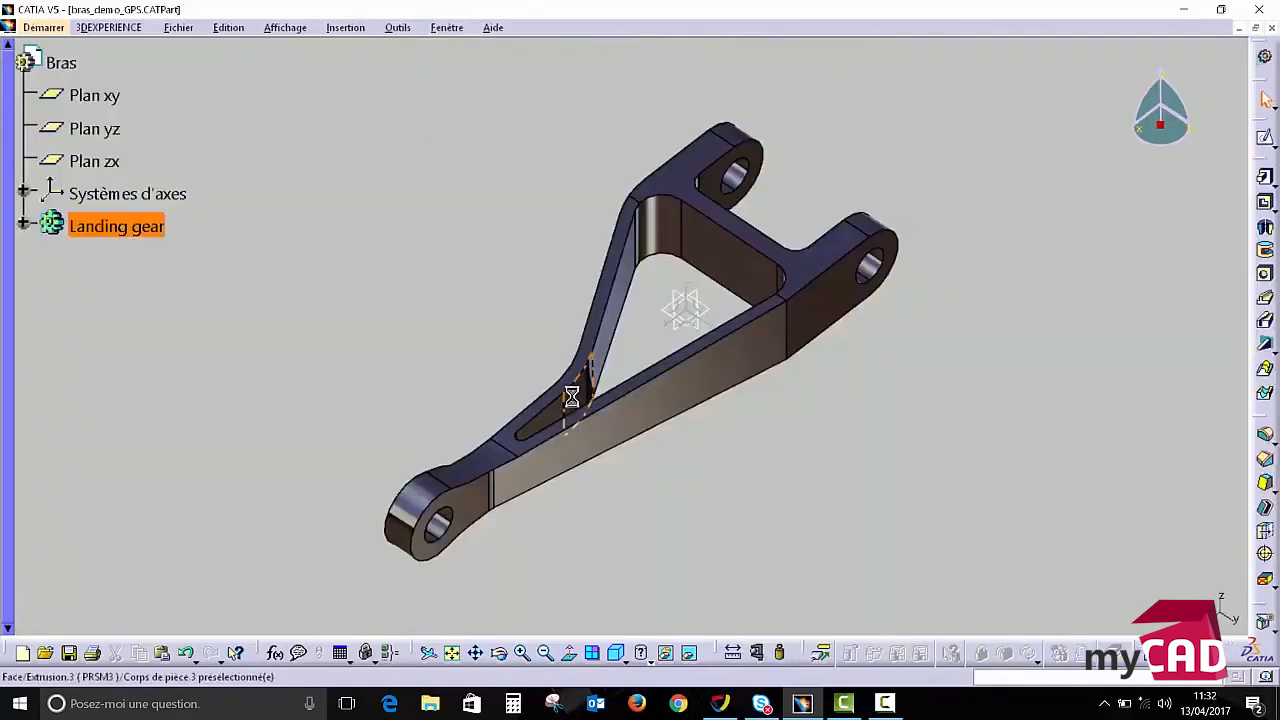
left_click(23, 226)
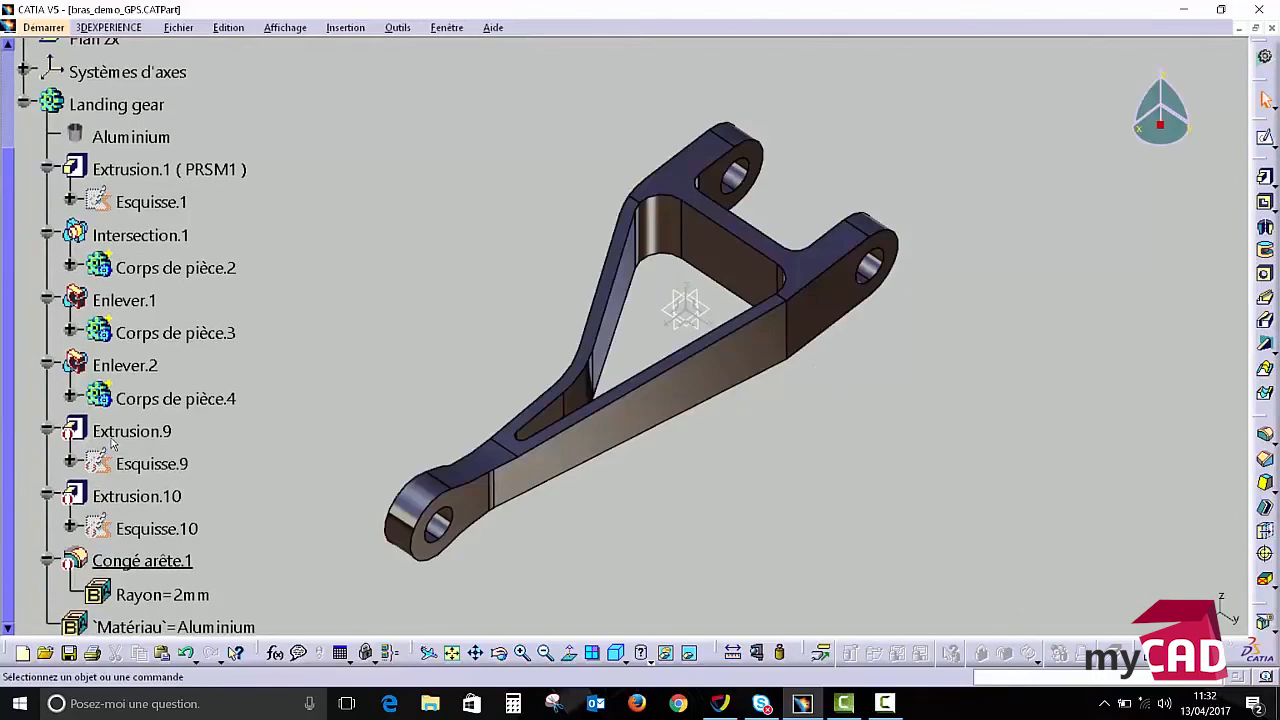
Activate the deactivated features Extrusion.9, Extrusion.10 and Congé arête.1 together, including their children and aggregated elements
left_click(112, 440)
left_click(123, 566, "ctrl")
left_click(136, 496, "ctrl")
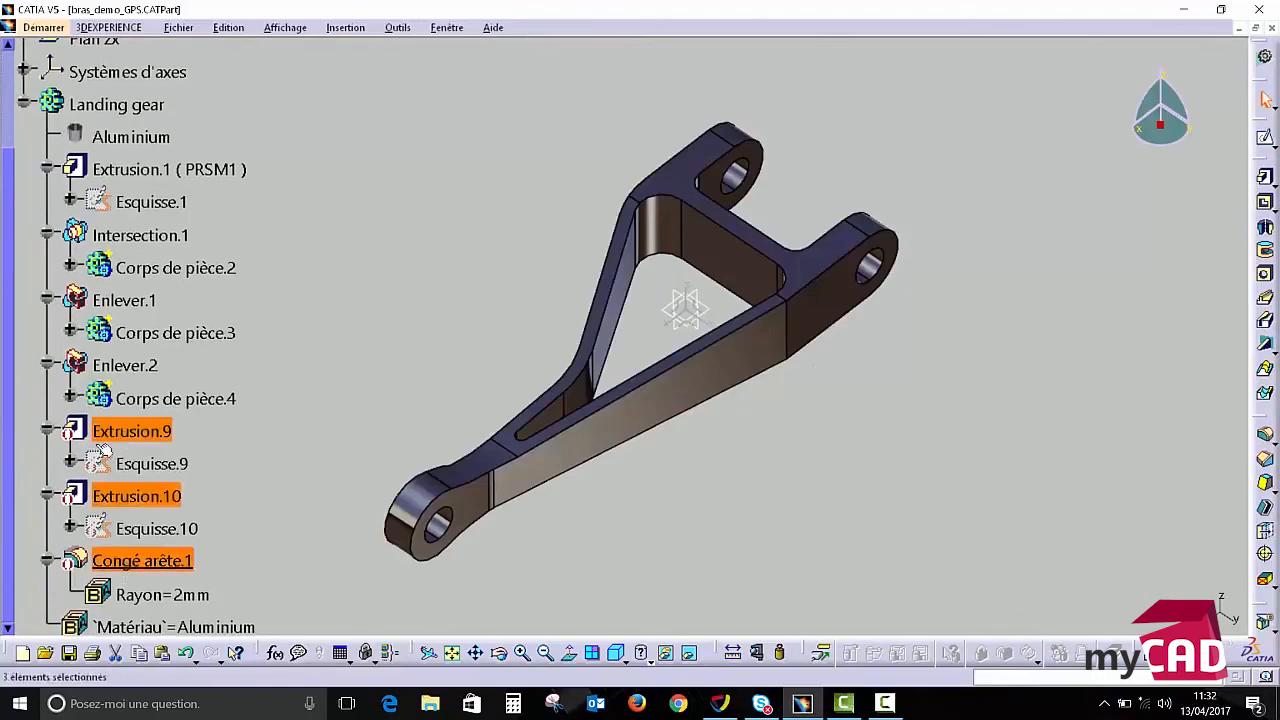
right_click(121, 556)
mouse_move(357, 452)
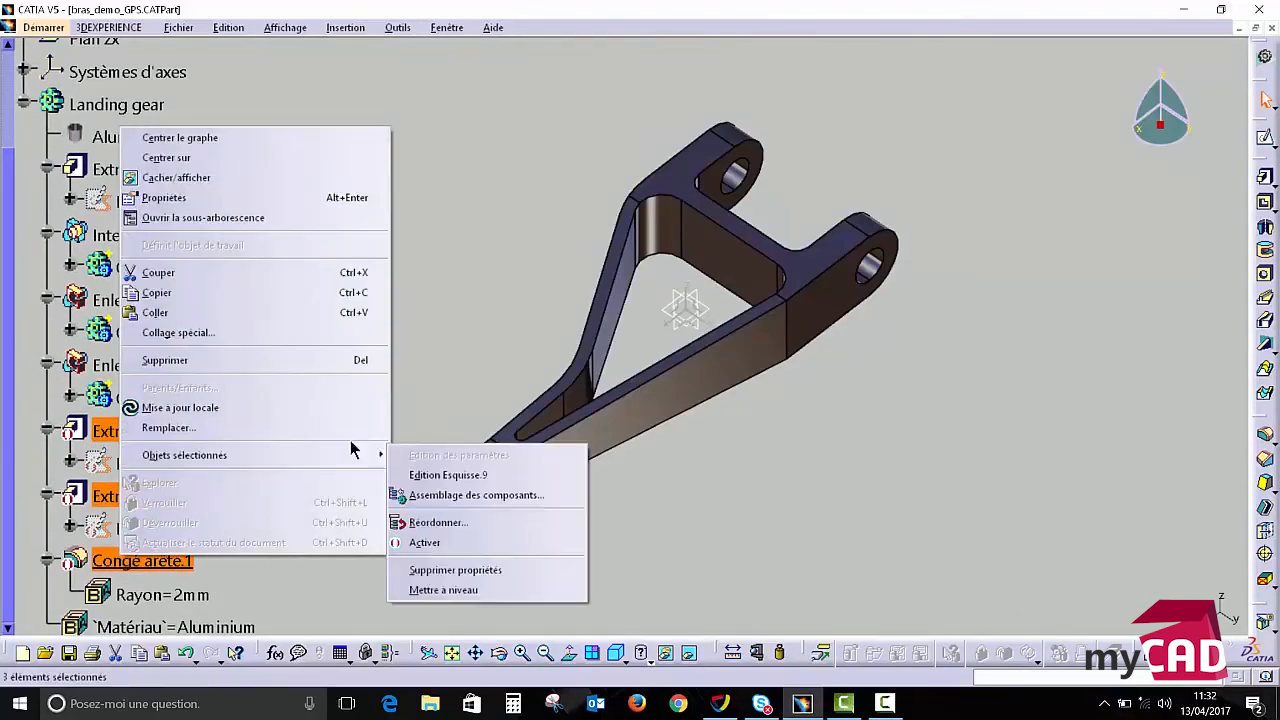
left_click(424, 542)
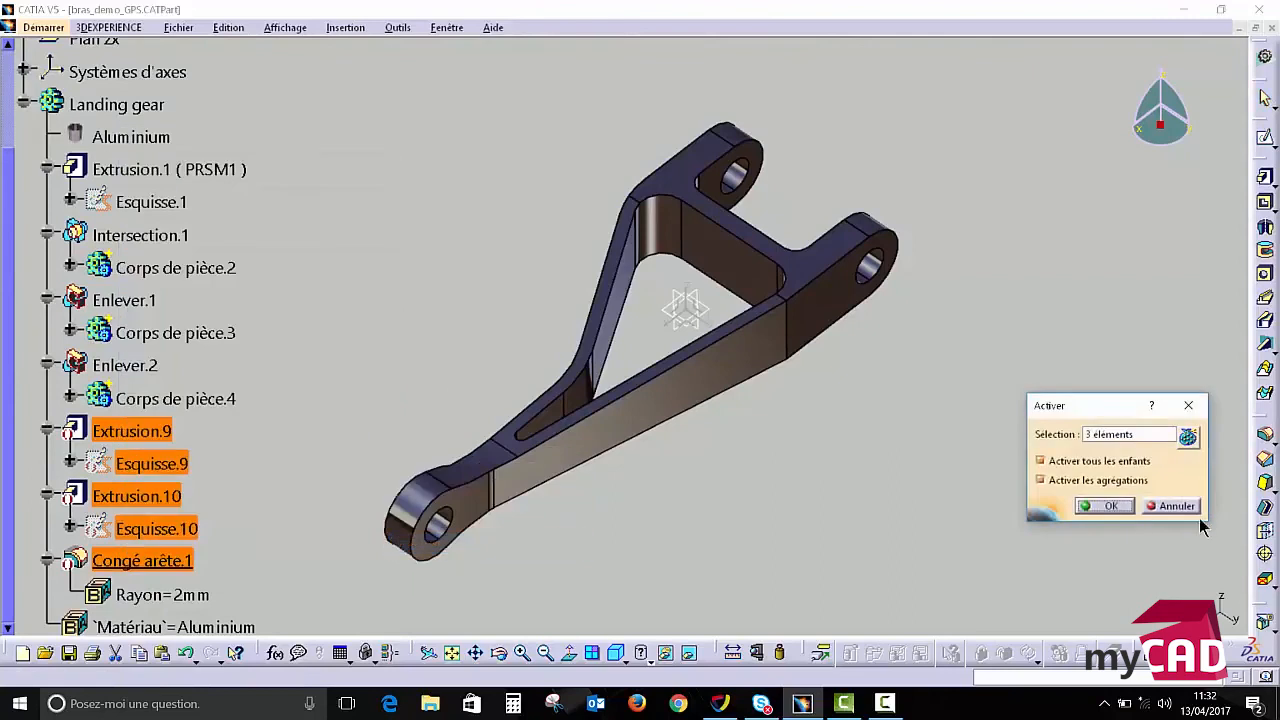
left_click(1105, 504)
middle_click_drag(361, 188, 524, 259)
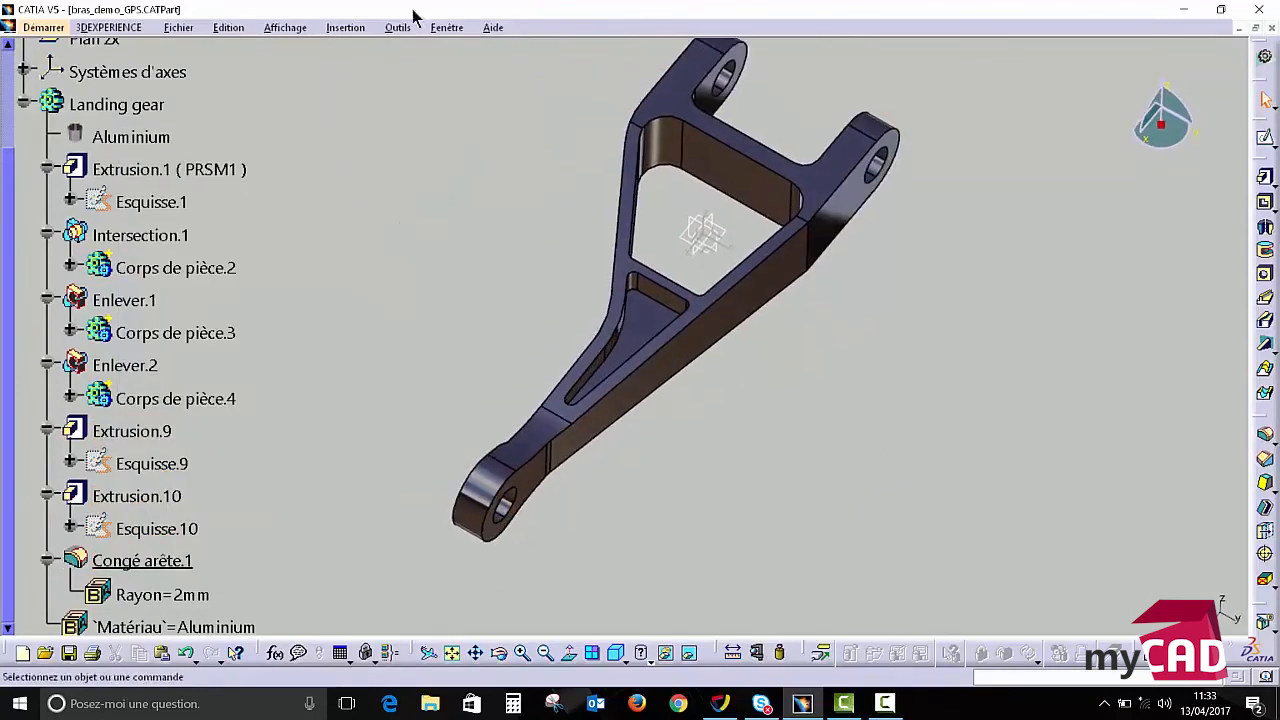
Return to the Analysis1 document and recompute the complete analysis (Tout) with the modified arm
left_click(449, 28)
left_click(470, 156)
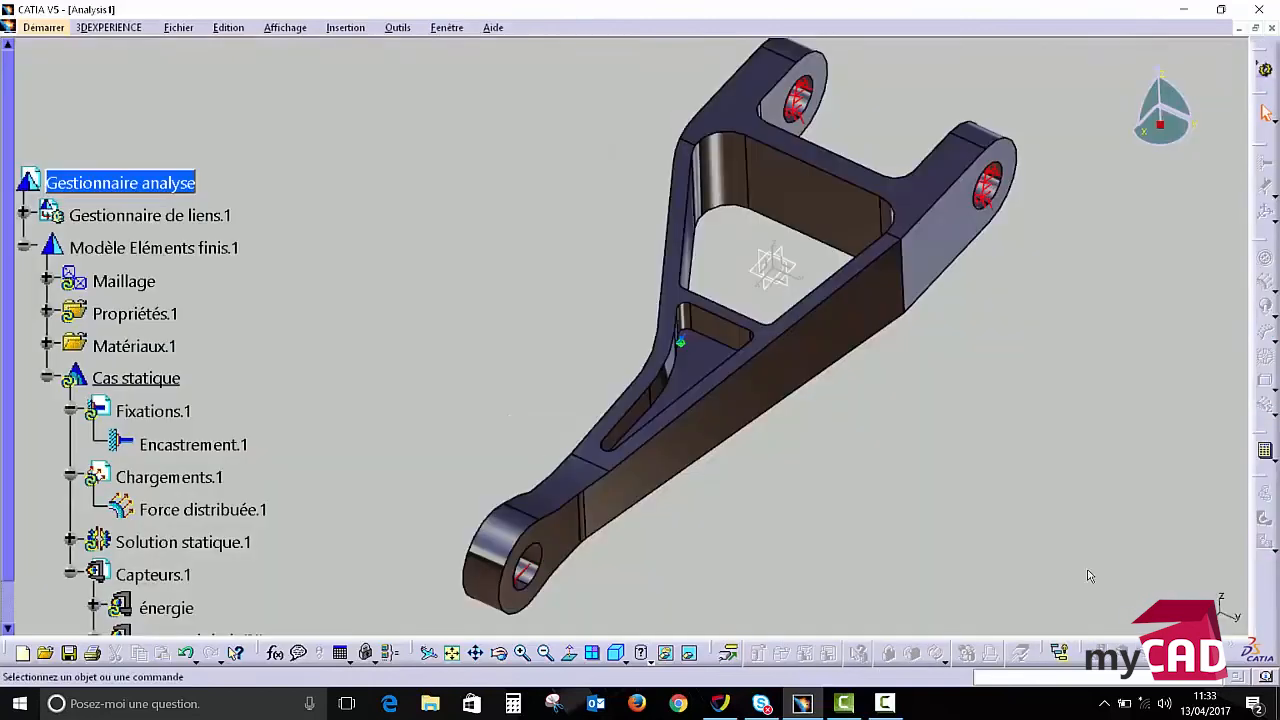
left_click(1265, 451)
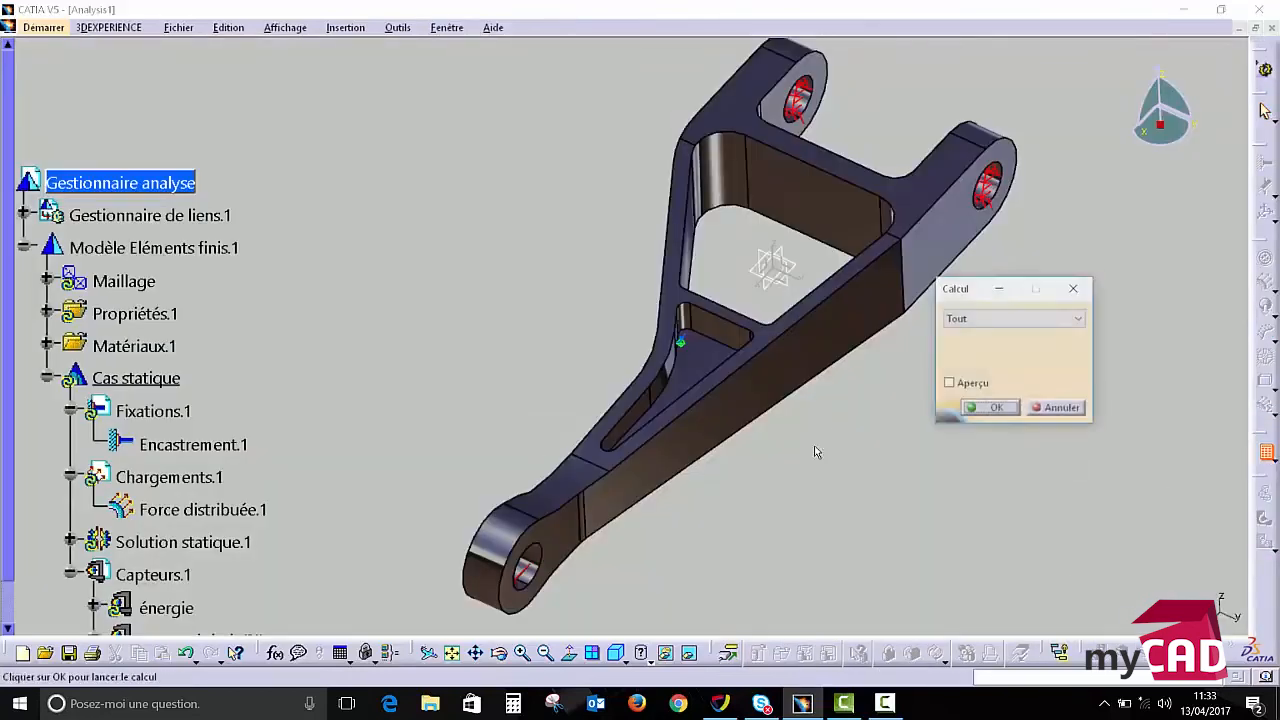
left_click(990, 409)
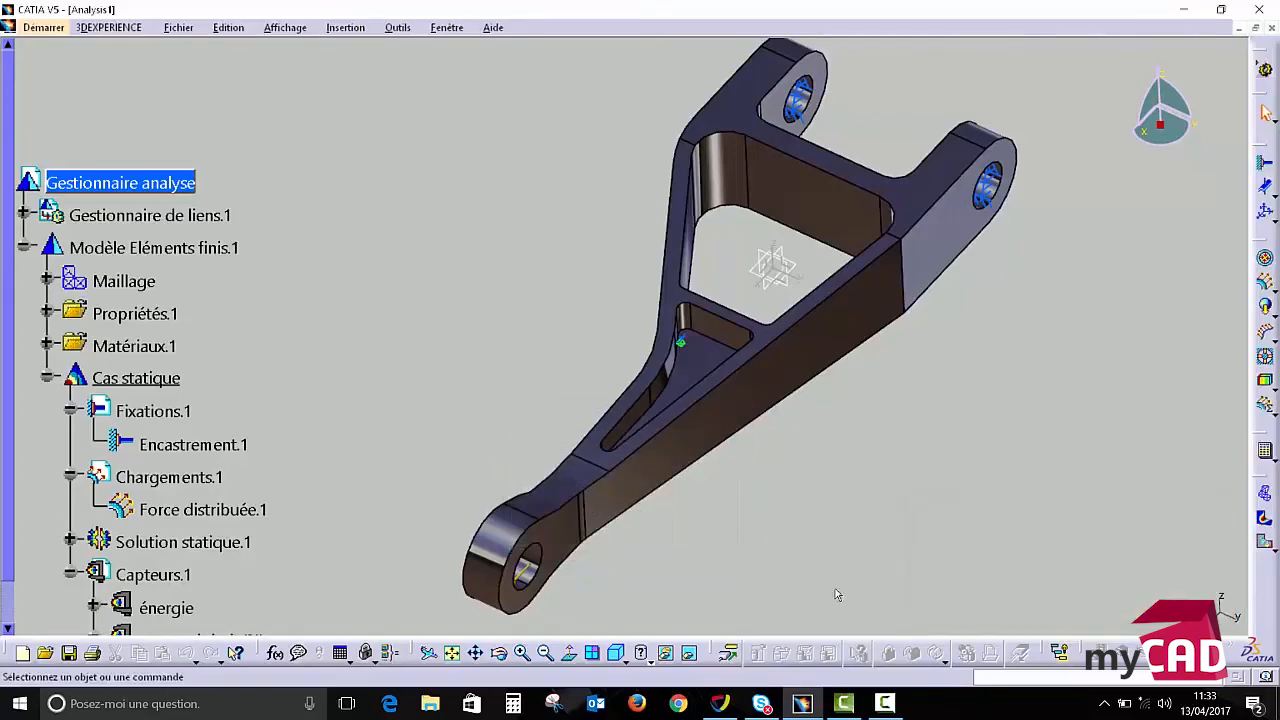
Display the Von Mises stress of the reinforced arm and examine it from the opposite side
left_click(1263, 518)
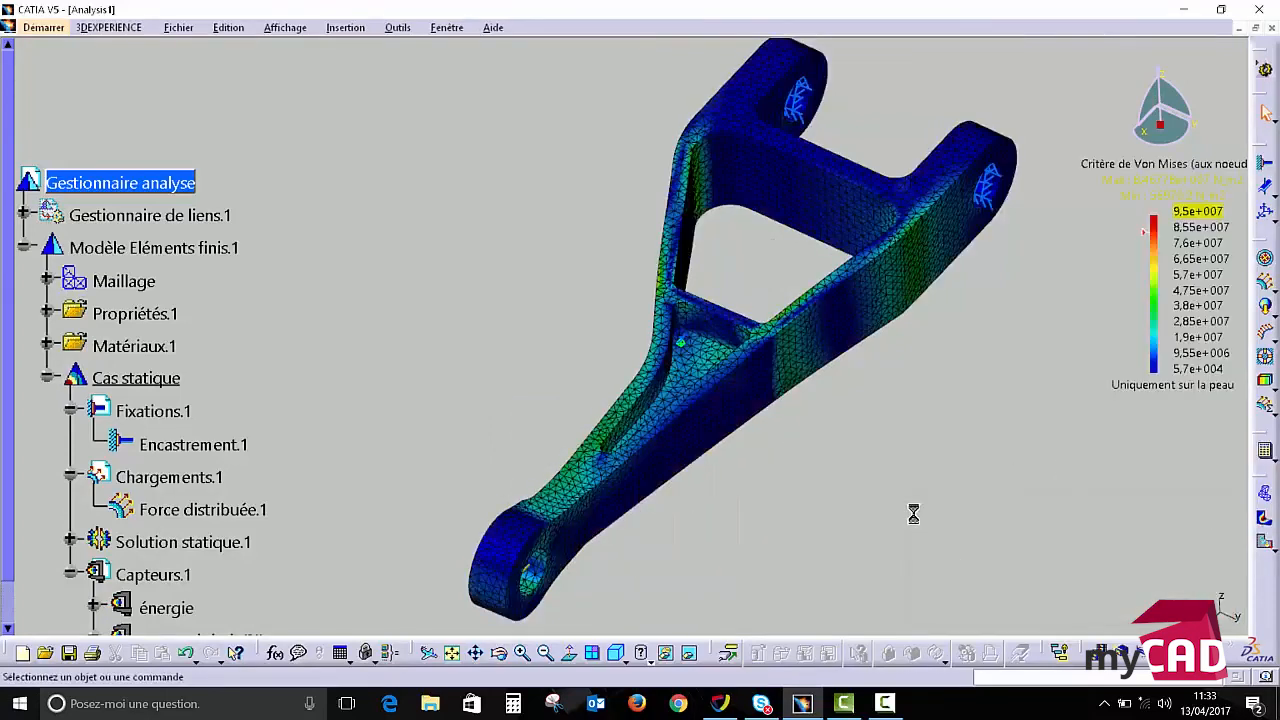
middle_click_drag(528, 380, 598, 305)
middle_click_drag(695, 540, 559, 509)
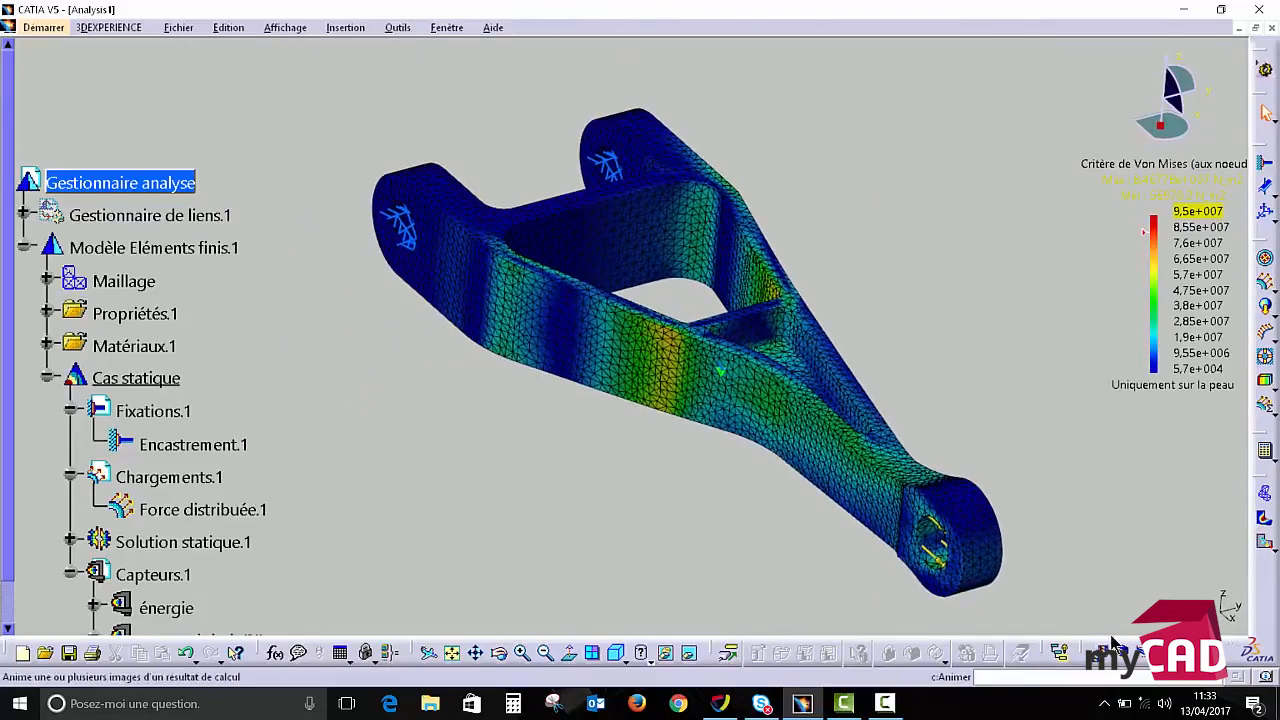
Create a global maximum extremum on the Von Mises image and inspect its location near the reinforcement rib
left_click(1100, 652)
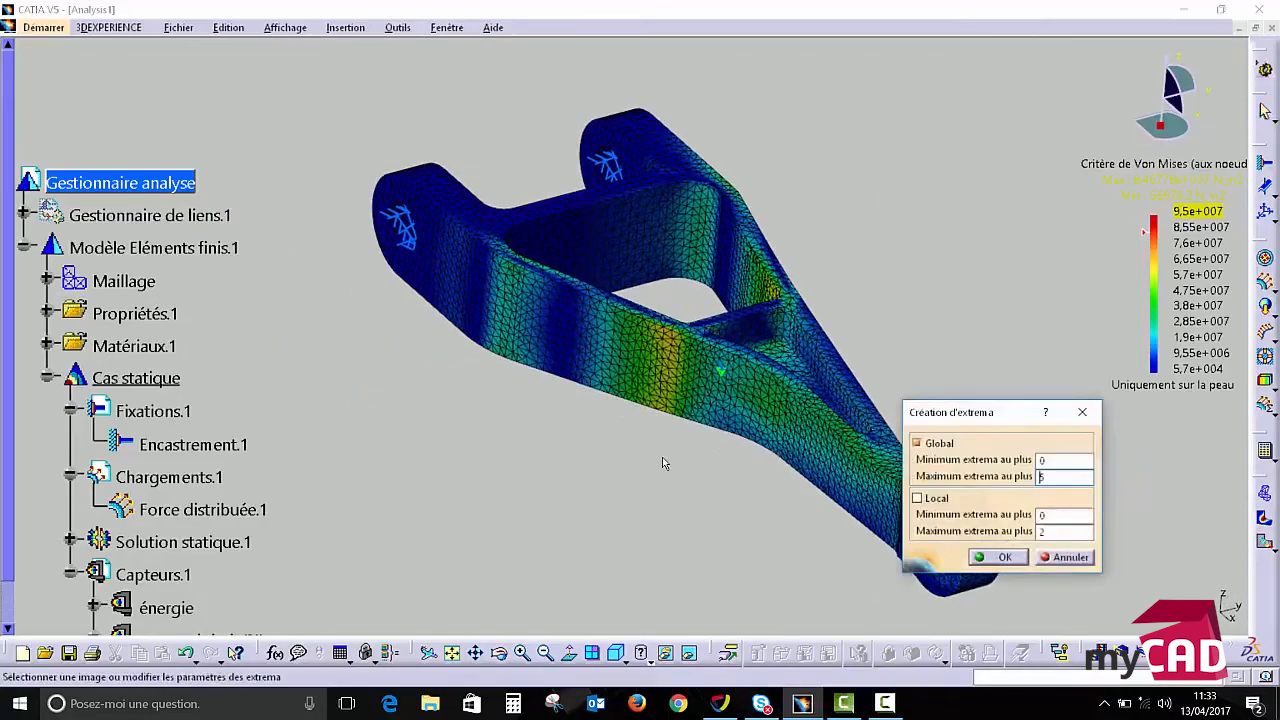
left_click(998, 557)
middle_click_drag(815, 435, 768, 478)
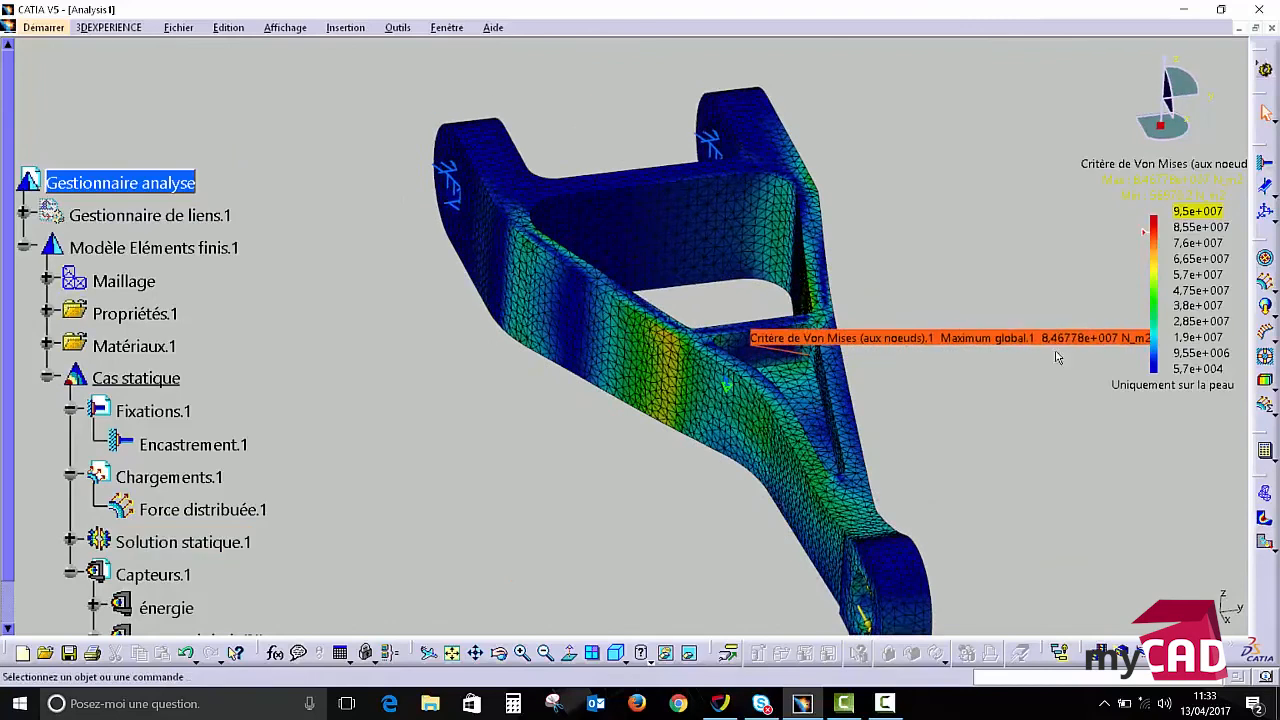
left_click(1076, 346)
middle_click_drag(671, 409, 505, 449)
middle_click_drag(804, 570, 739, 528)
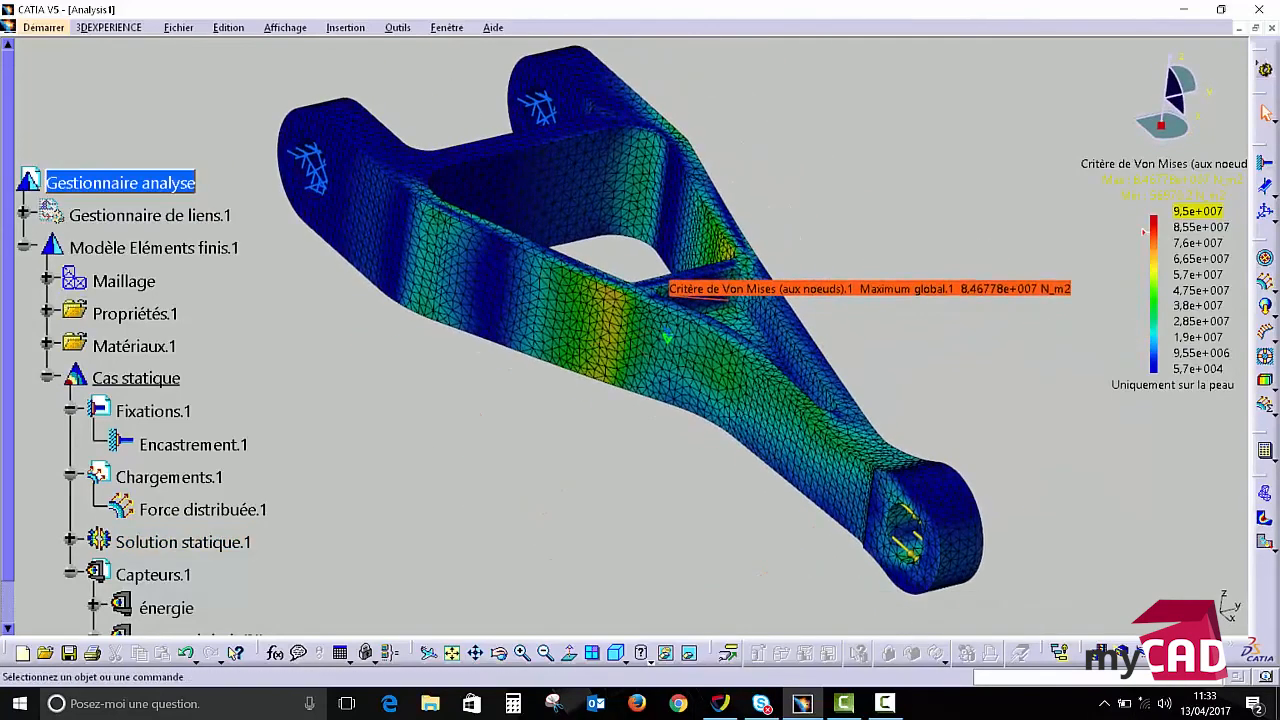
Review the nodal displacements of the reinforced arm and switch back to the Von Mises stress image
left_click(1265, 544)
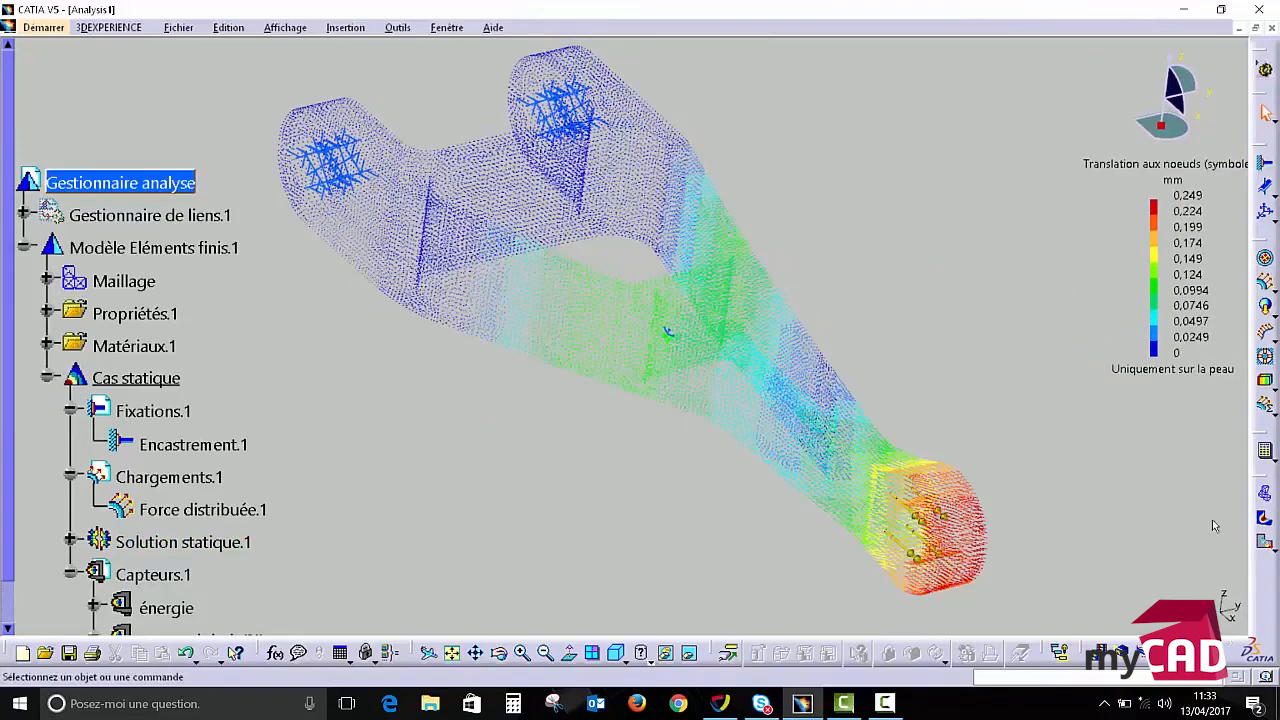
left_click(1263, 520)
middle_click_drag(994, 403, 1015, 430)
Animate the Von Mises deformation of the arm with 50 steps, observe it from above, and close the animation
left_click(1102, 653)
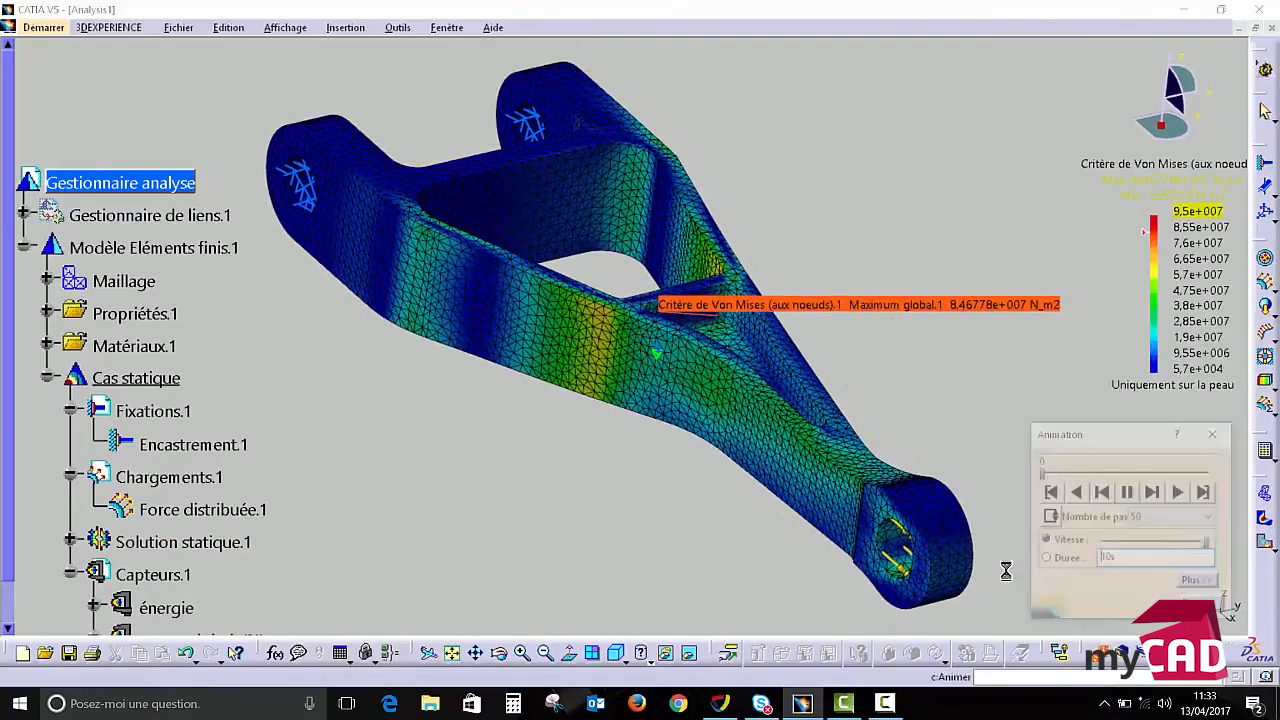
middle_click_drag(681, 166, 795, 264)
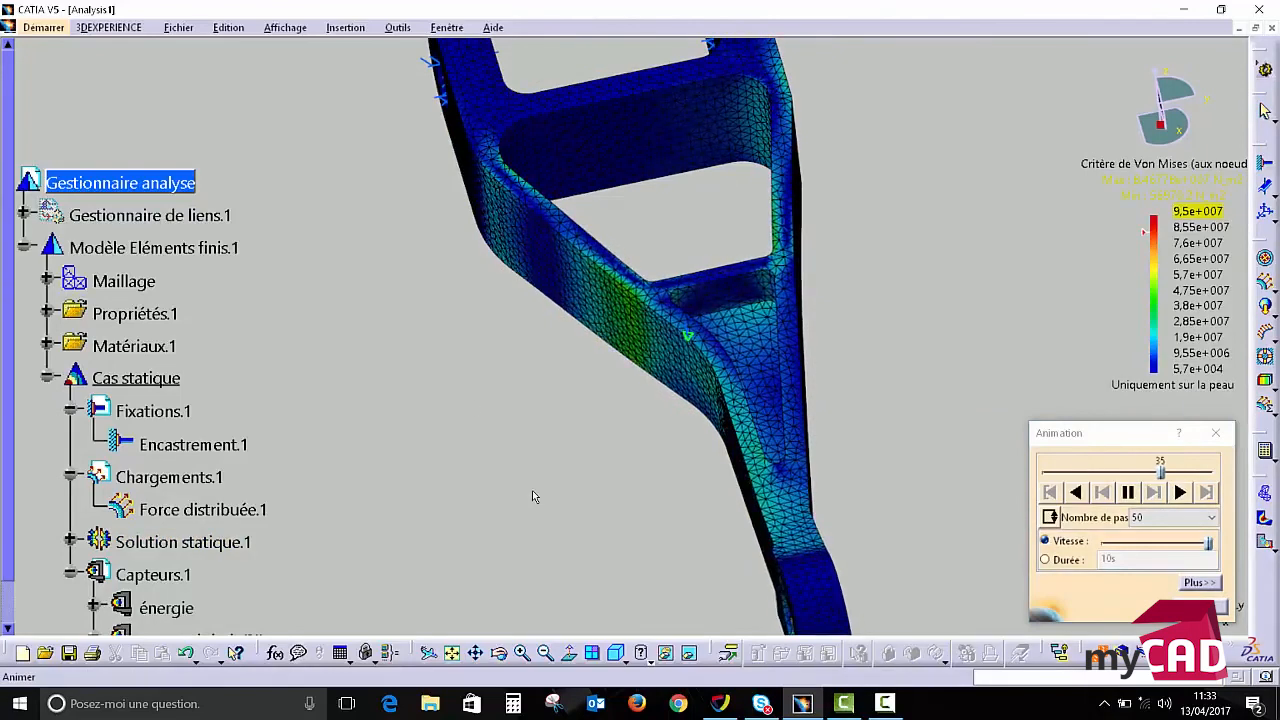
middle_click_drag(473, 402, 486, 435)
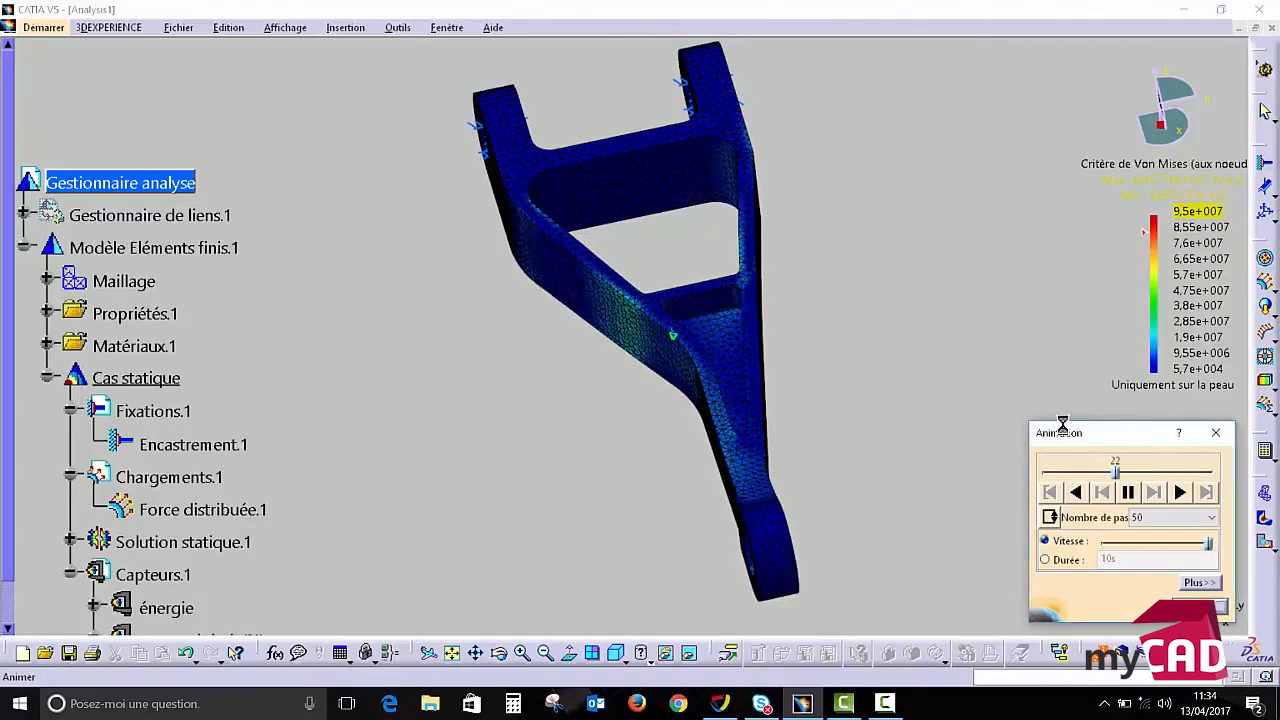
left_click_drag(1100, 438, 937, 348)
left_click(1036, 518)
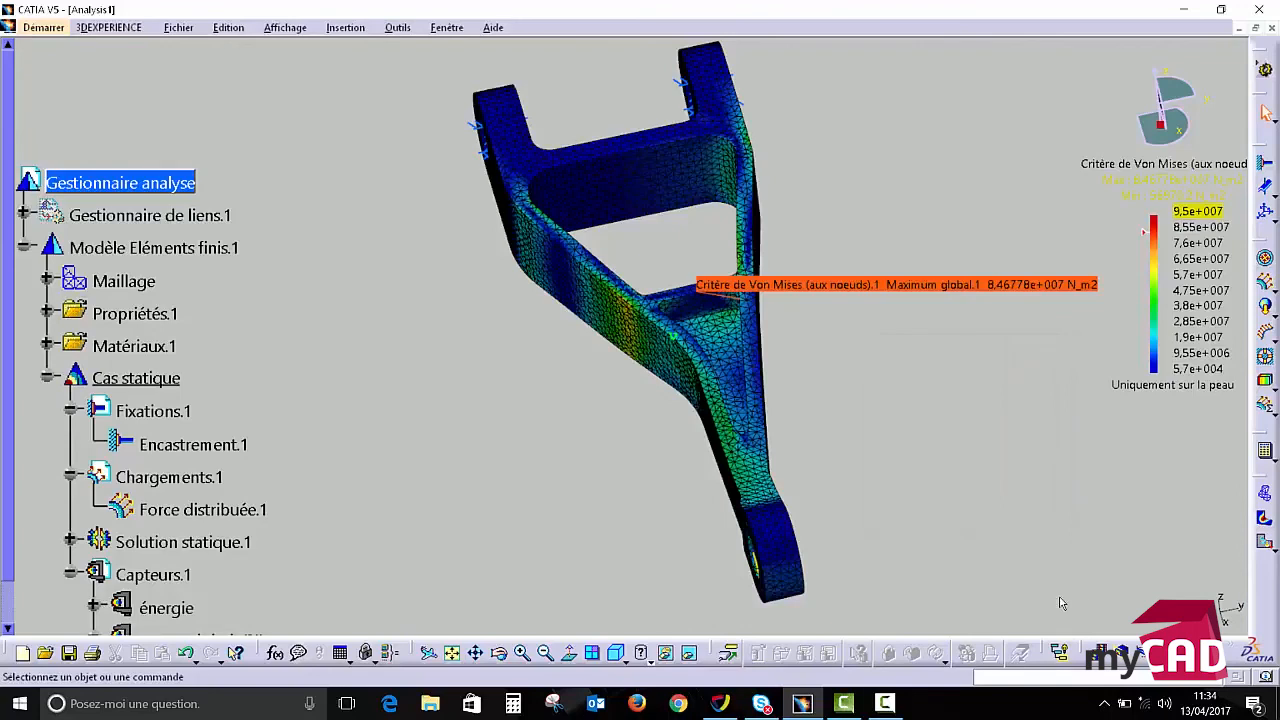
left_click(887, 705)
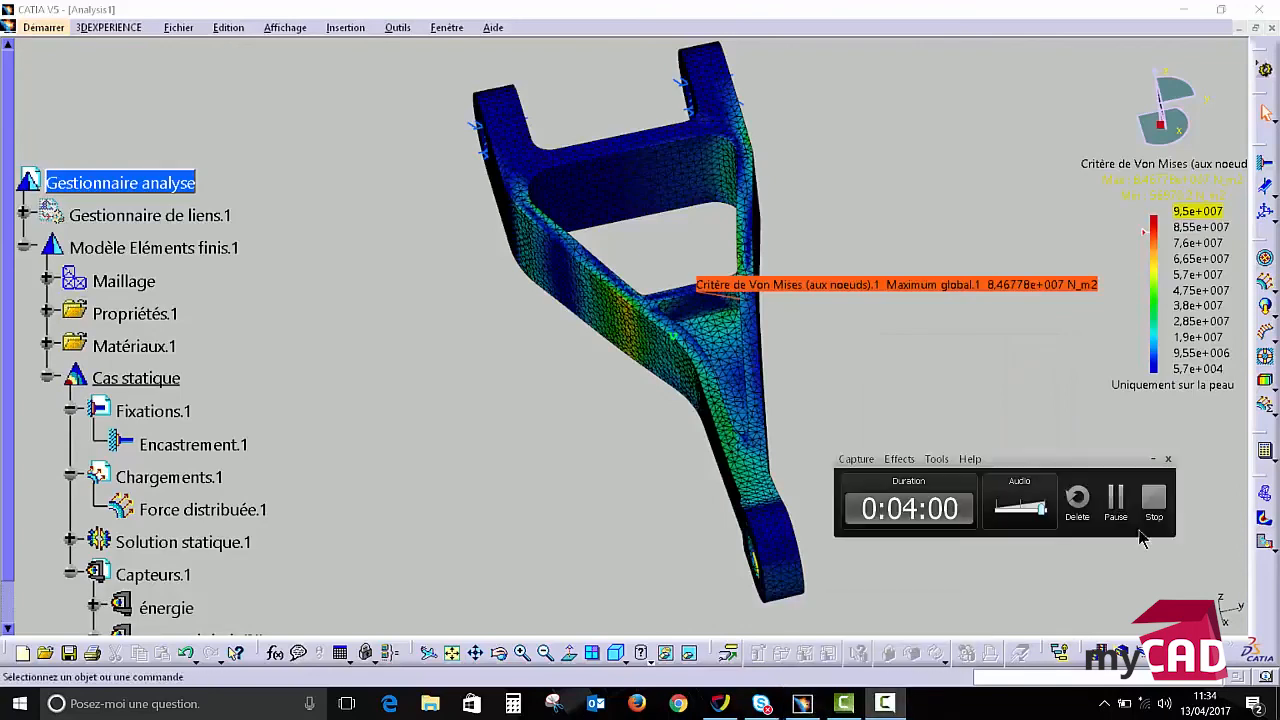